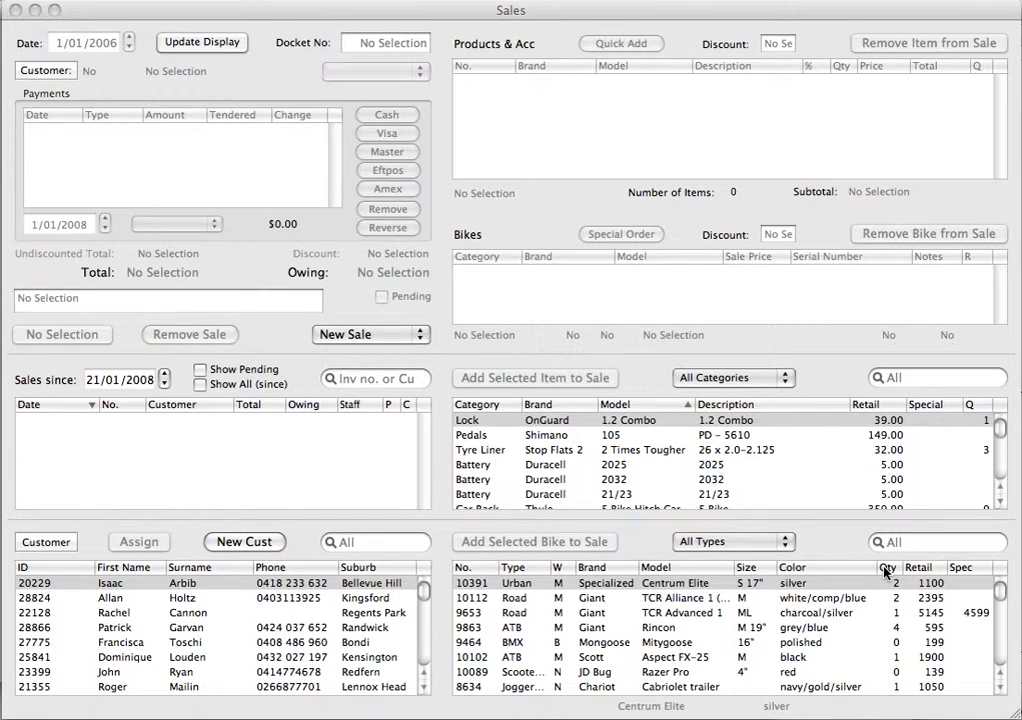
# - Sort the bike stock list by quantity and look through it from the lowest to the highest stock levels
pyautogui.click(884, 569)
pyautogui.click(884, 569)
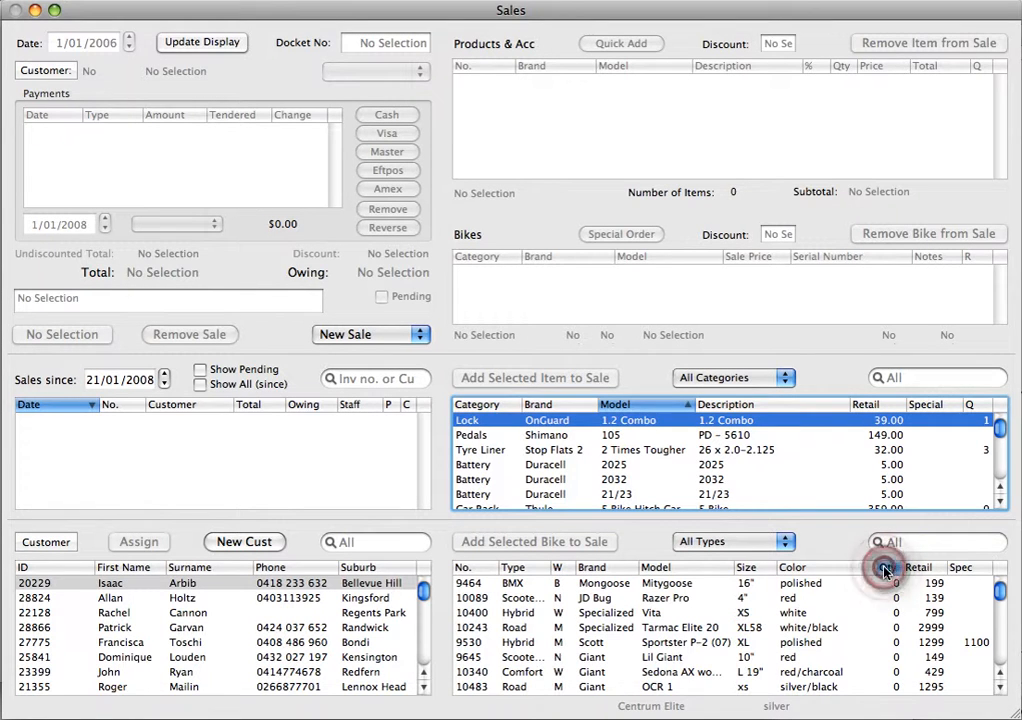
pyautogui.moveTo(1001, 593); pyautogui.dragTo(1001, 680)
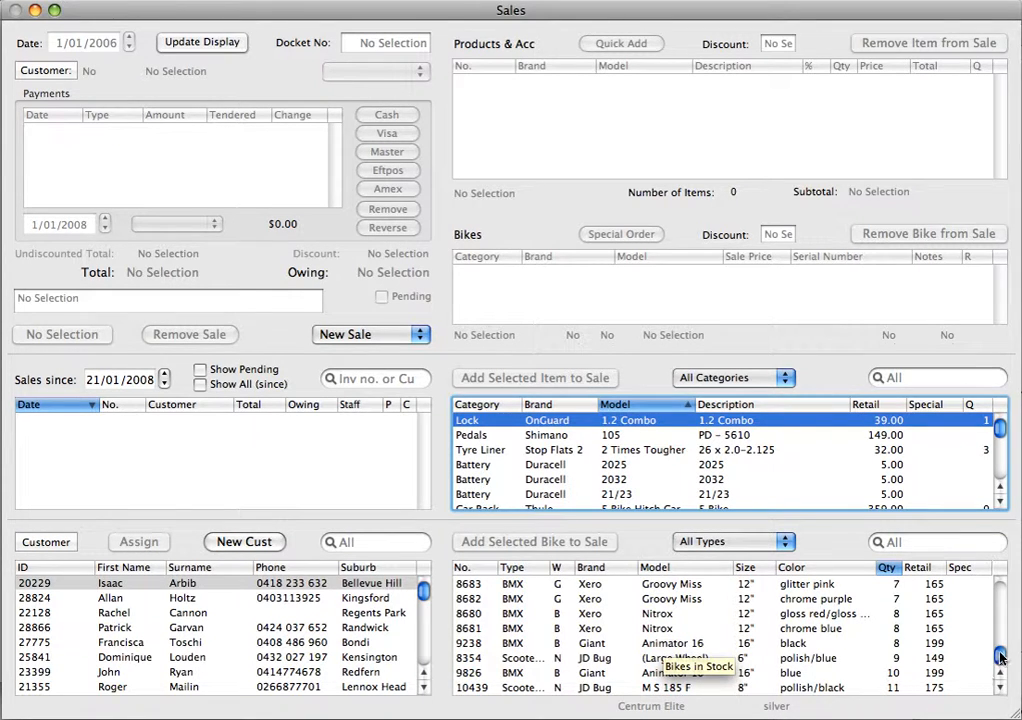
pyautogui.moveTo(998, 658); pyautogui.dragTo(1001, 590)
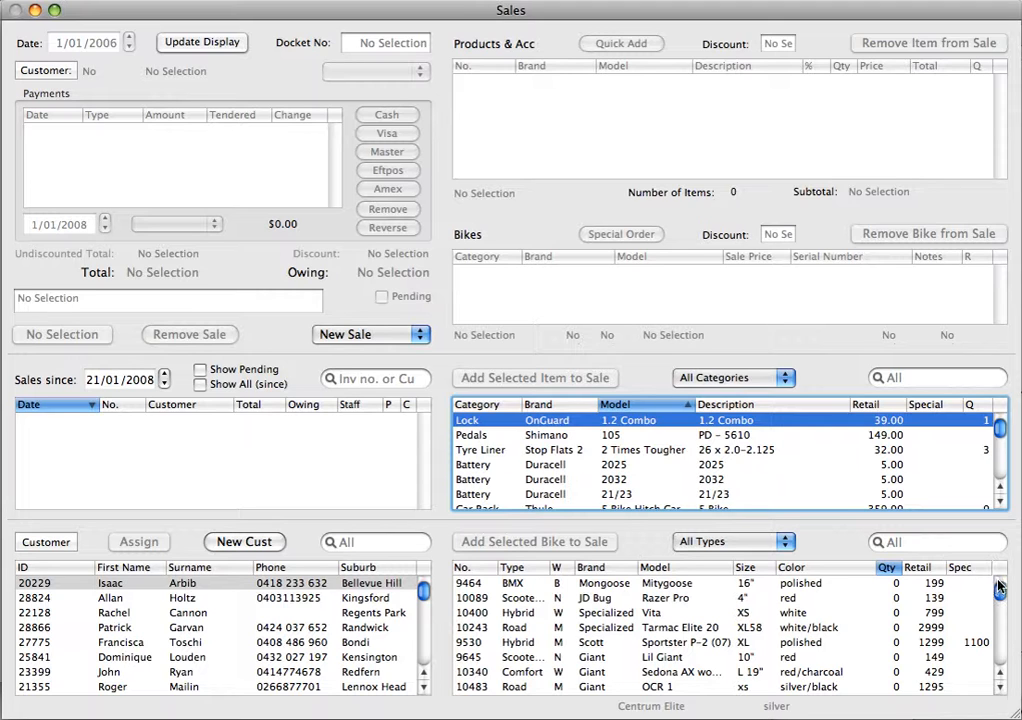
# - Start a new sale under 99 Testing and backorder the out-of-stock Scott Sportster P-2 (07), size XL, polished
pyautogui.click(398, 334)
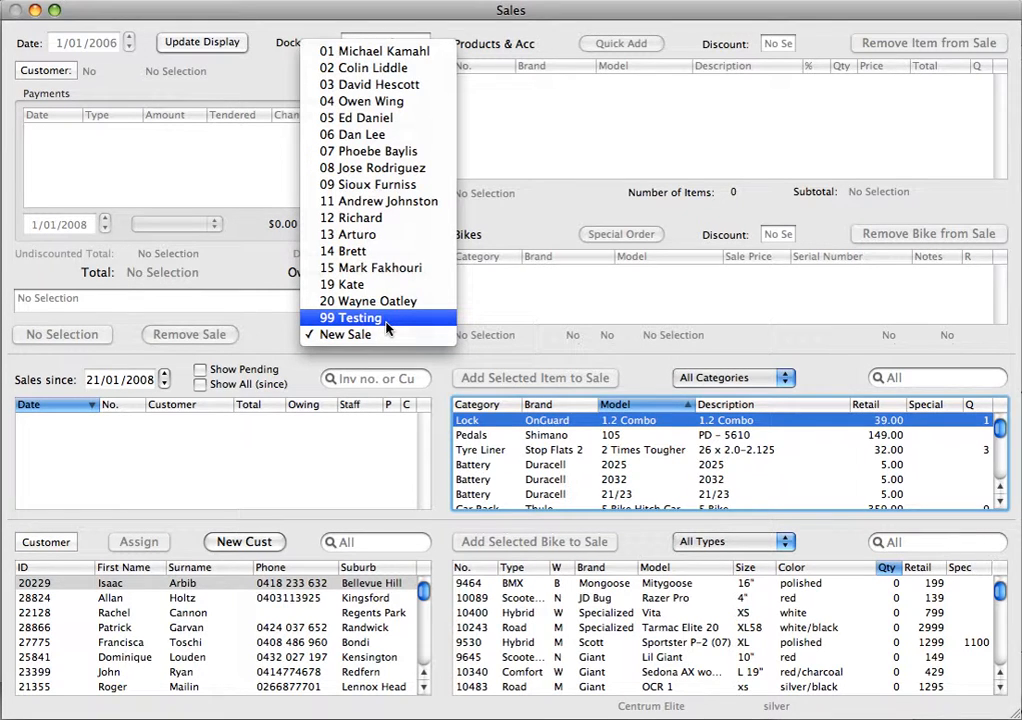
pyautogui.click(386, 320)
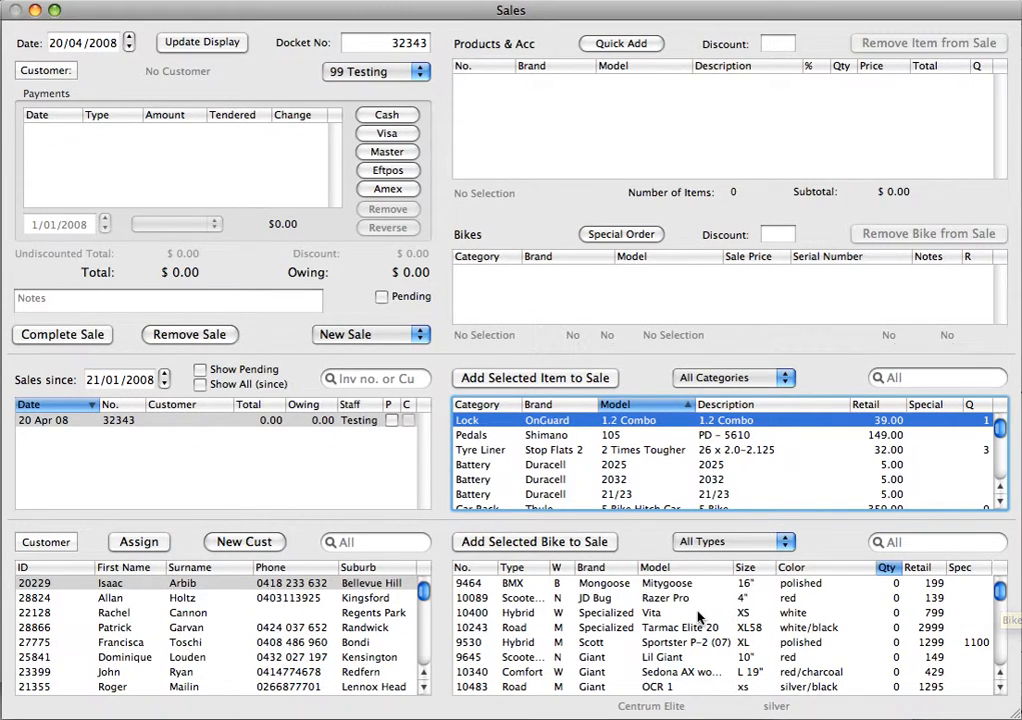
pyautogui.click(658, 648)
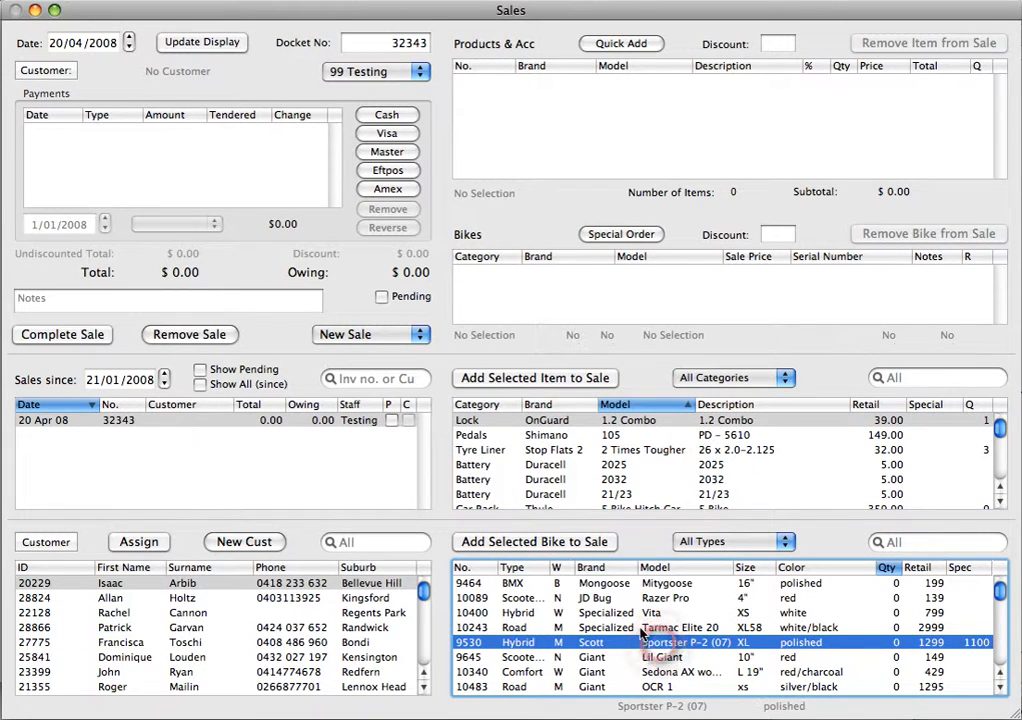
pyautogui.click(544, 541)
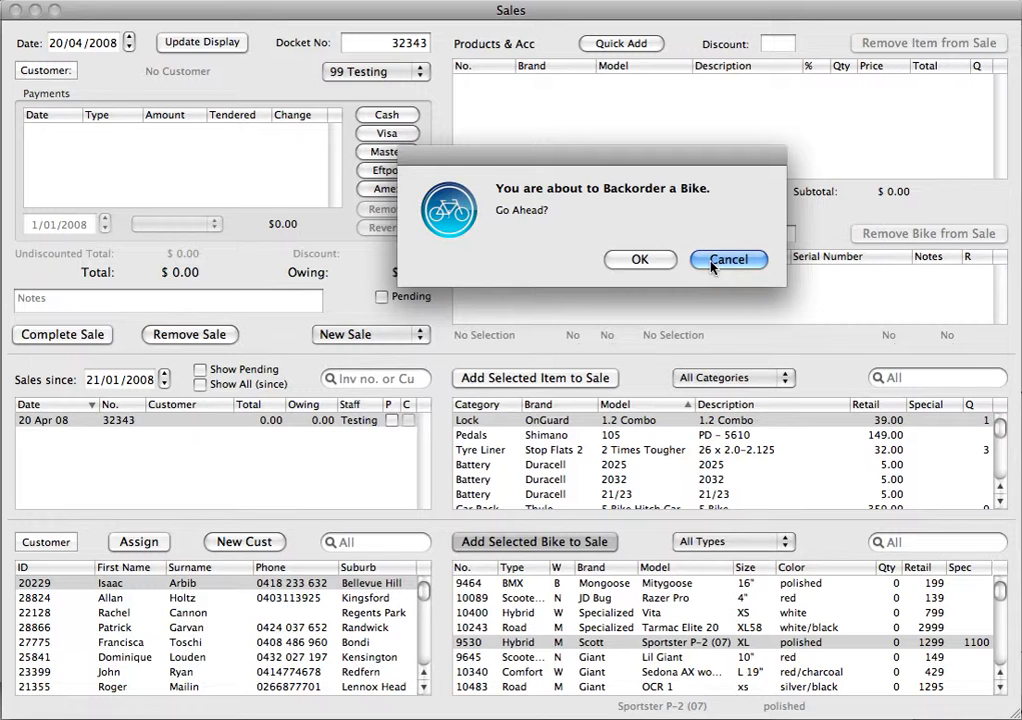
pyautogui.click(641, 260)
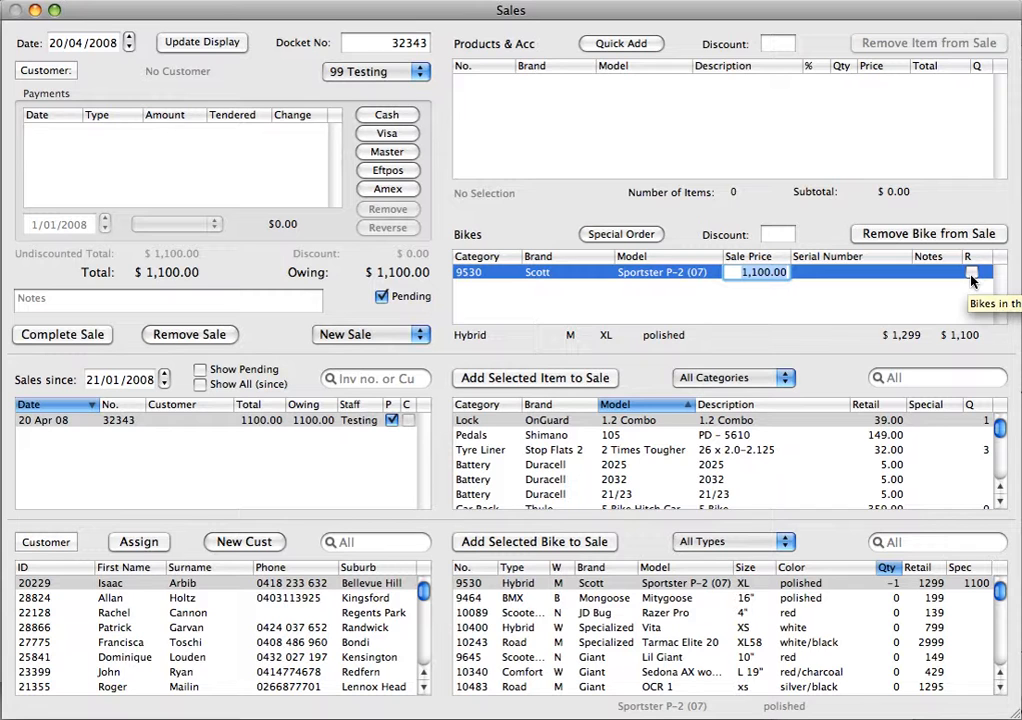
# - Add the in-stock 12" chrome blue Xero Nitrox to the sale and remove it again
pyautogui.moveTo(998, 587); pyautogui.dragTo(999, 655)
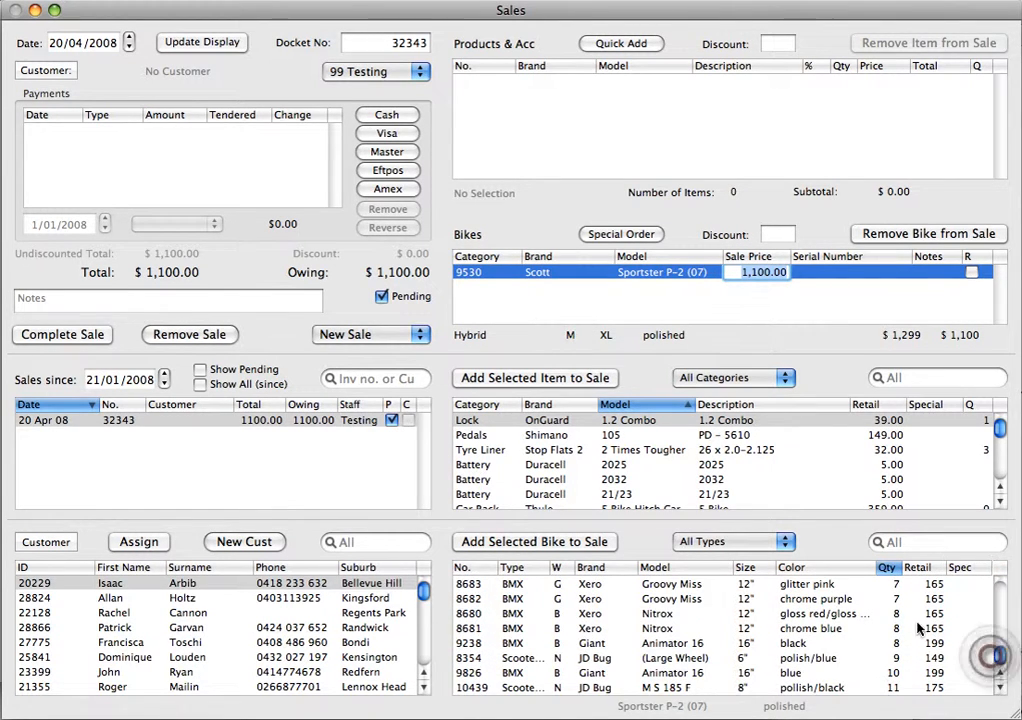
pyautogui.click(652, 631)
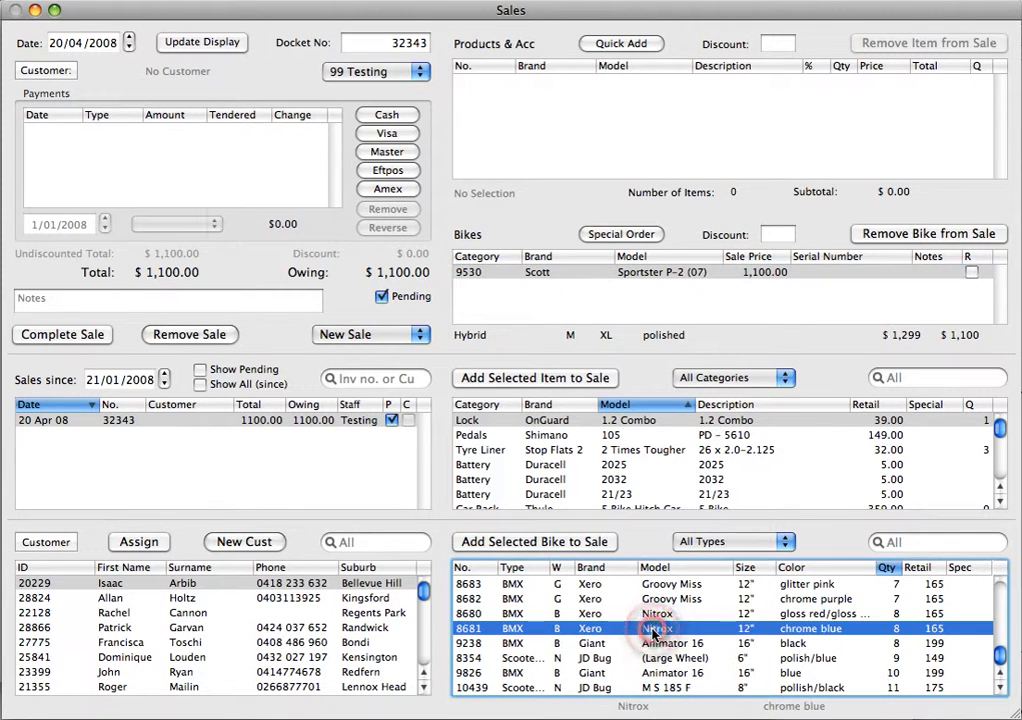
pyautogui.click(520, 543)
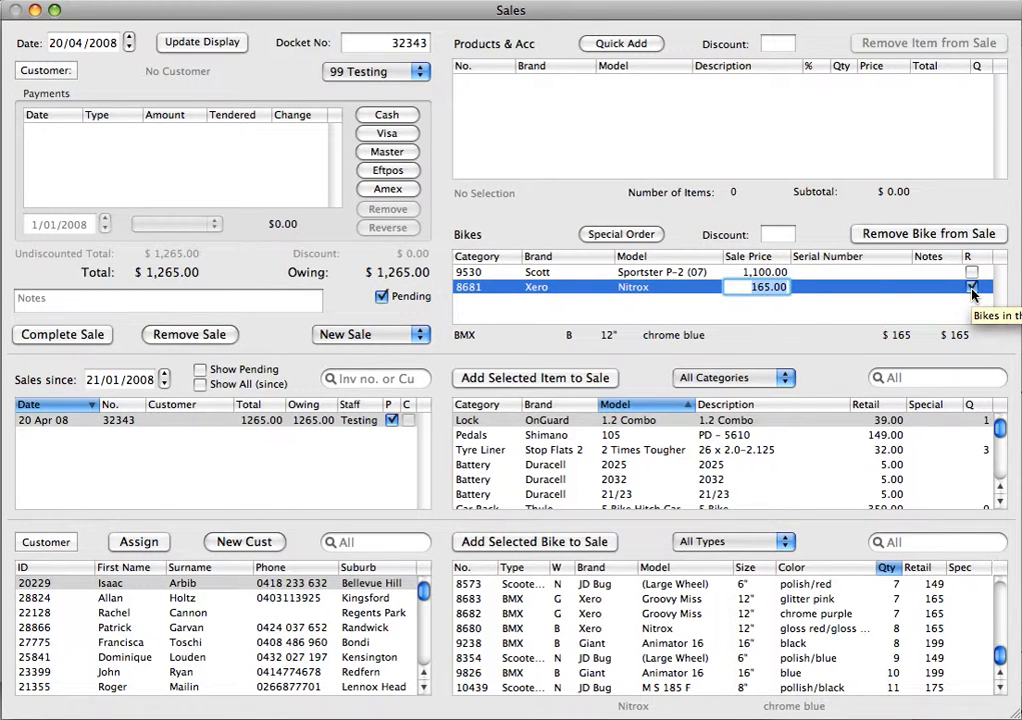
pyautogui.click(880, 233)
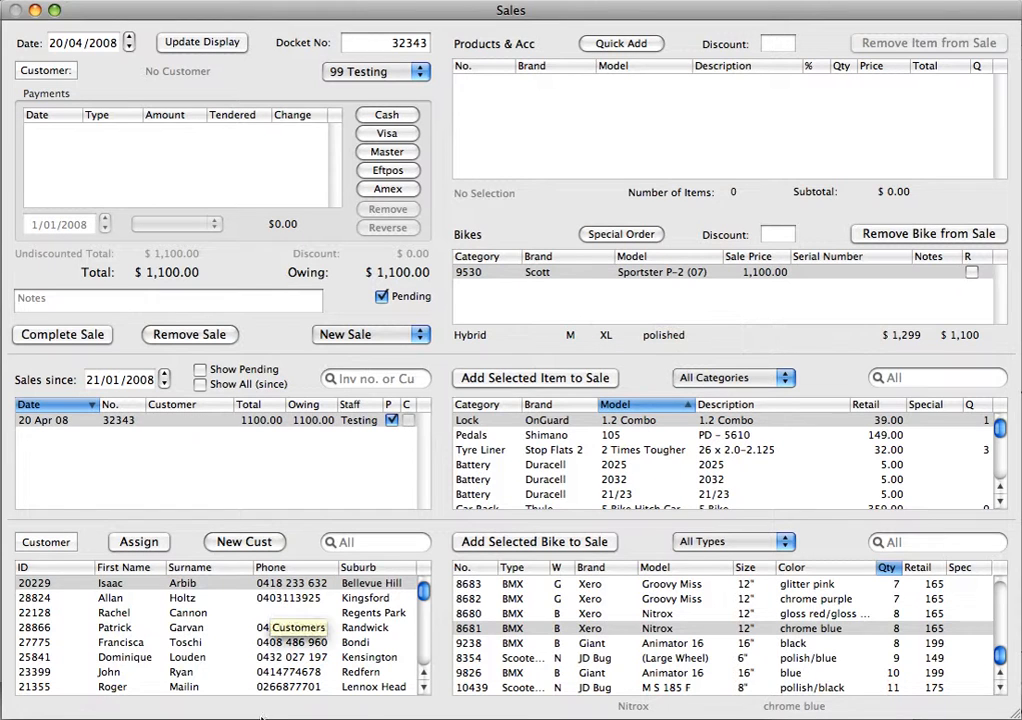
# - Assign the last customer visible in the customer list to the sale and record a $200 cash payment
pyautogui.doubleClick(205, 686)
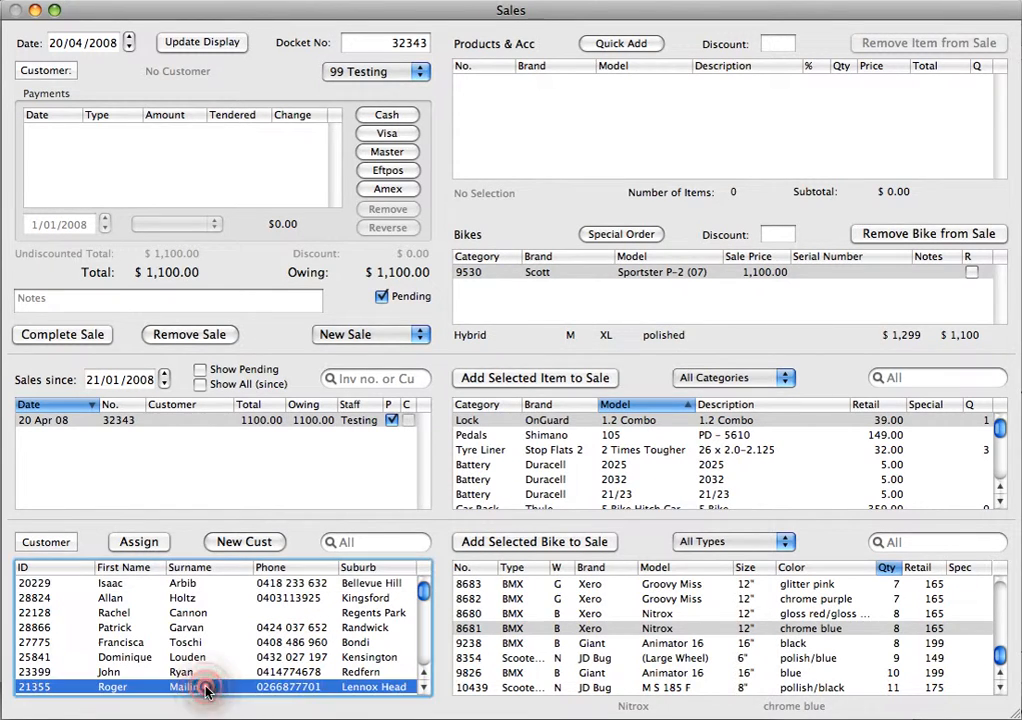
pyautogui.click(389, 117)
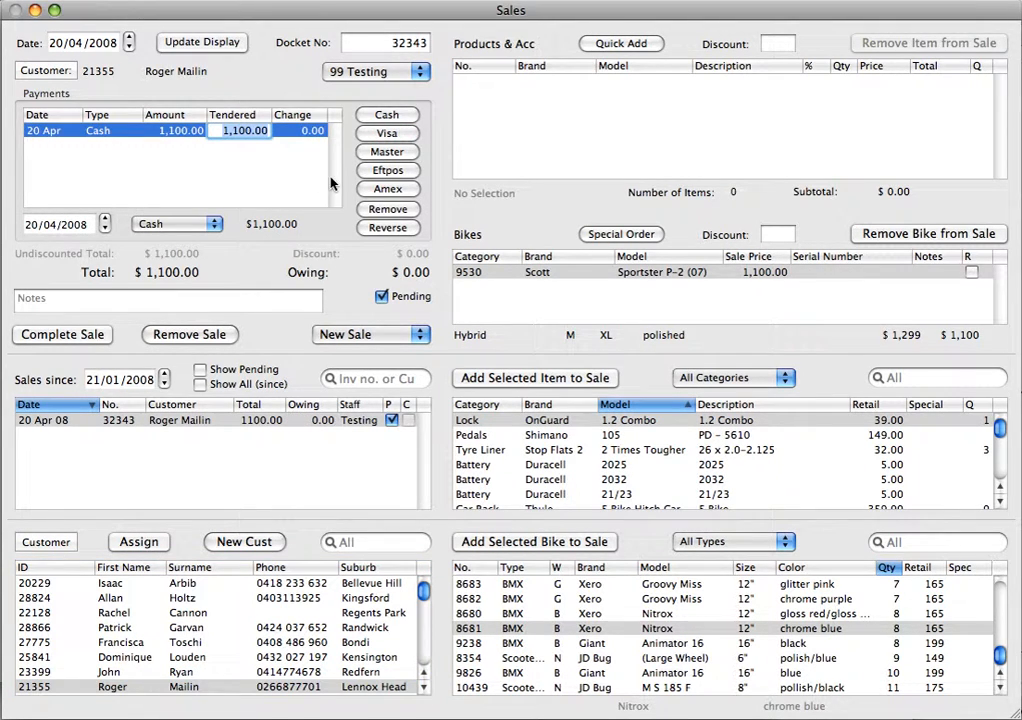
pyautogui.write('2')
pyautogui.click(286, 194)
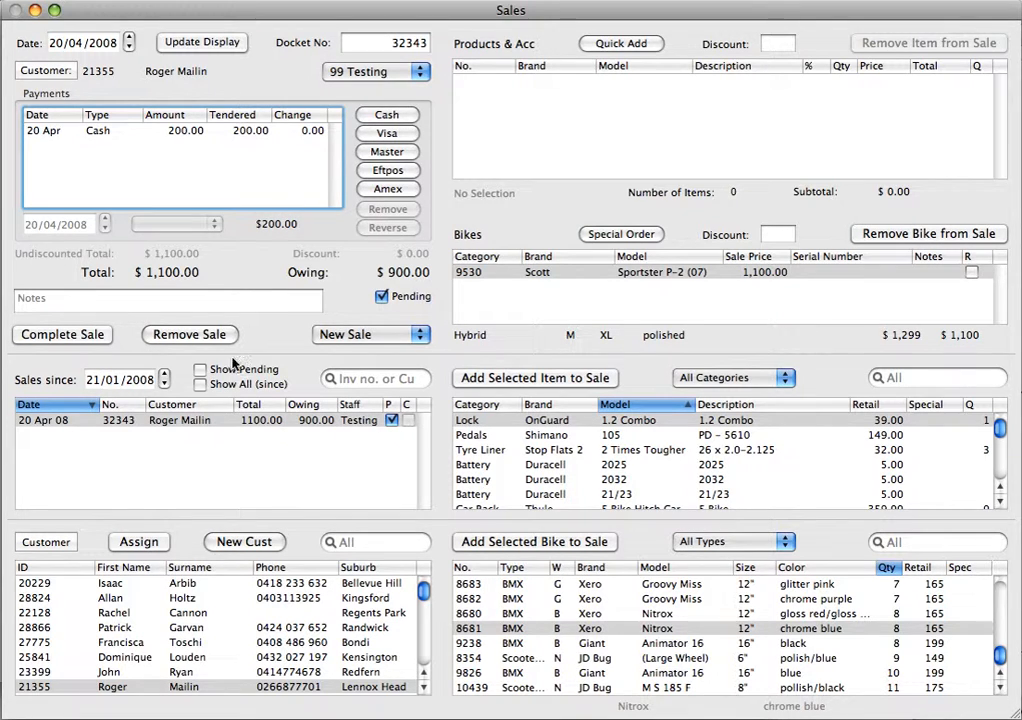
# - Complete the sale without printing the invoice, and select it among the pending sales
pyautogui.click(73, 338)
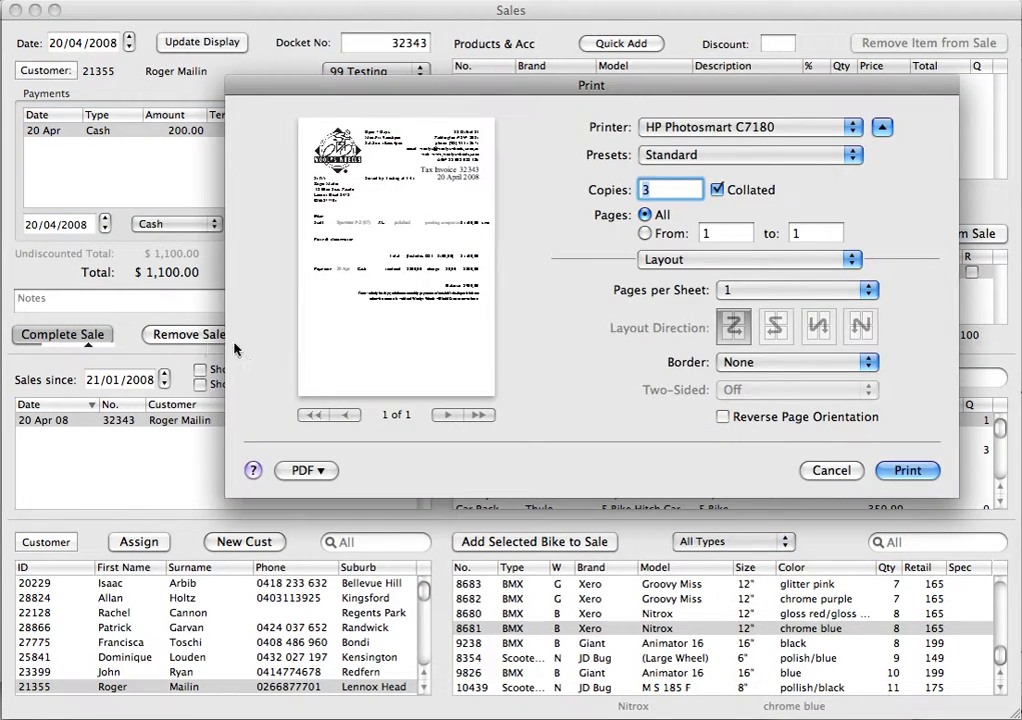
pyautogui.click(807, 476)
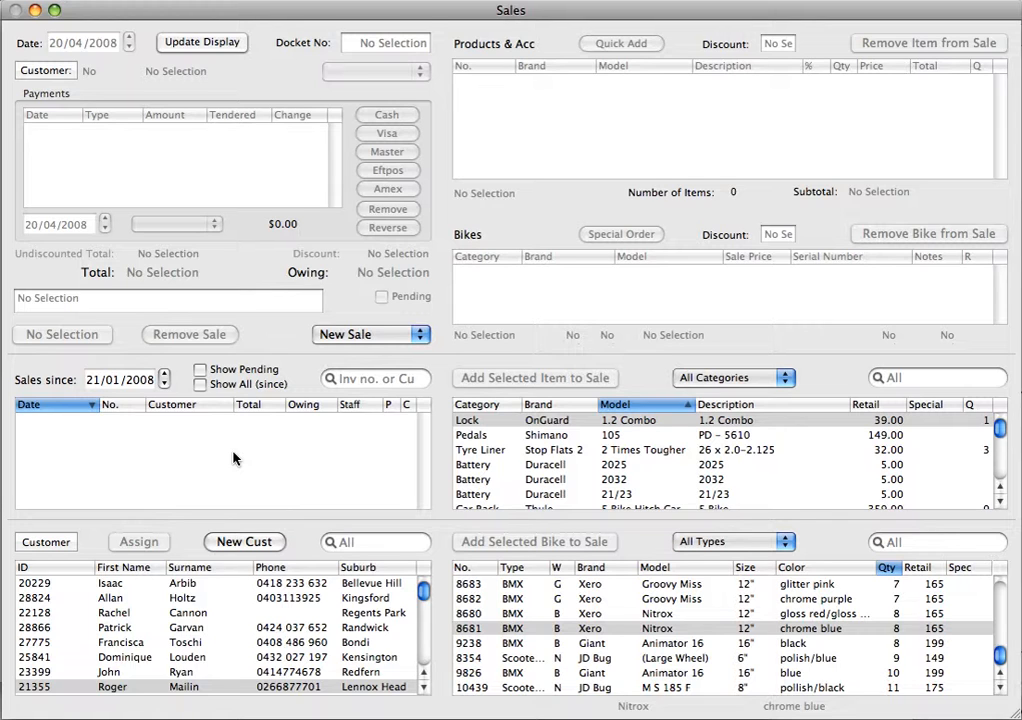
pyautogui.click(200, 370)
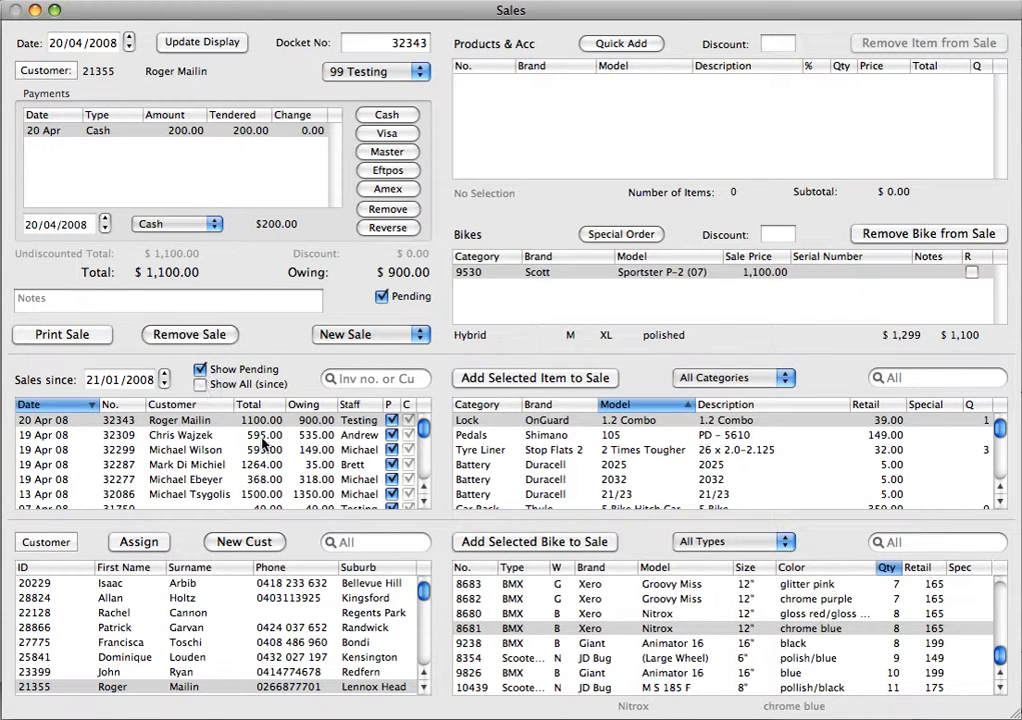
pyautogui.click(272, 421)
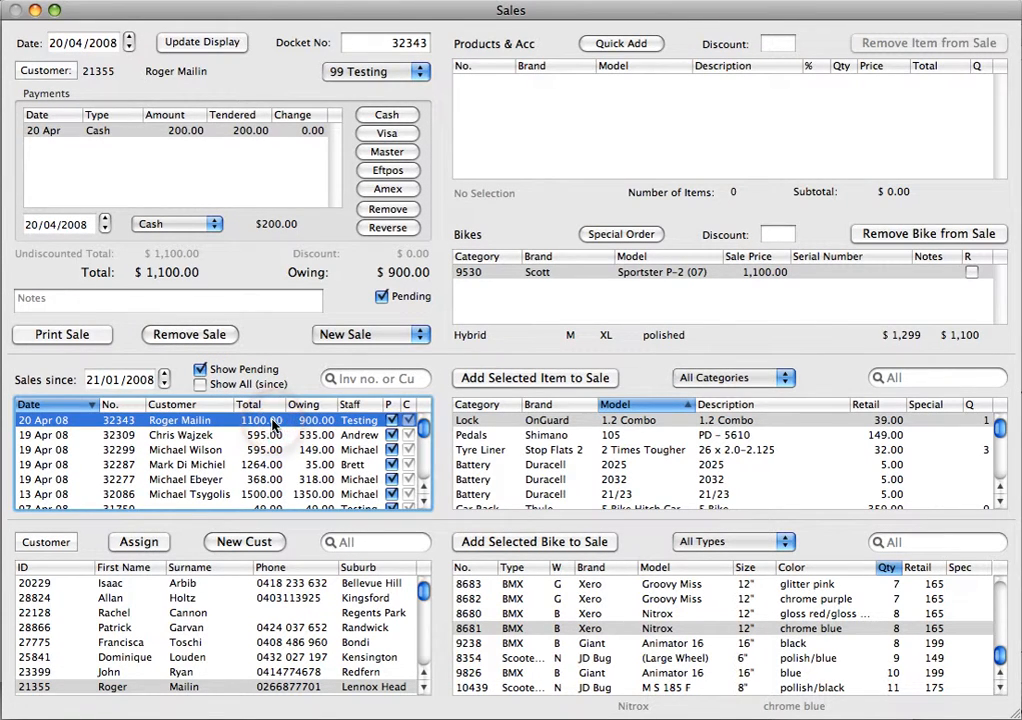
pyautogui.click(265, 436)
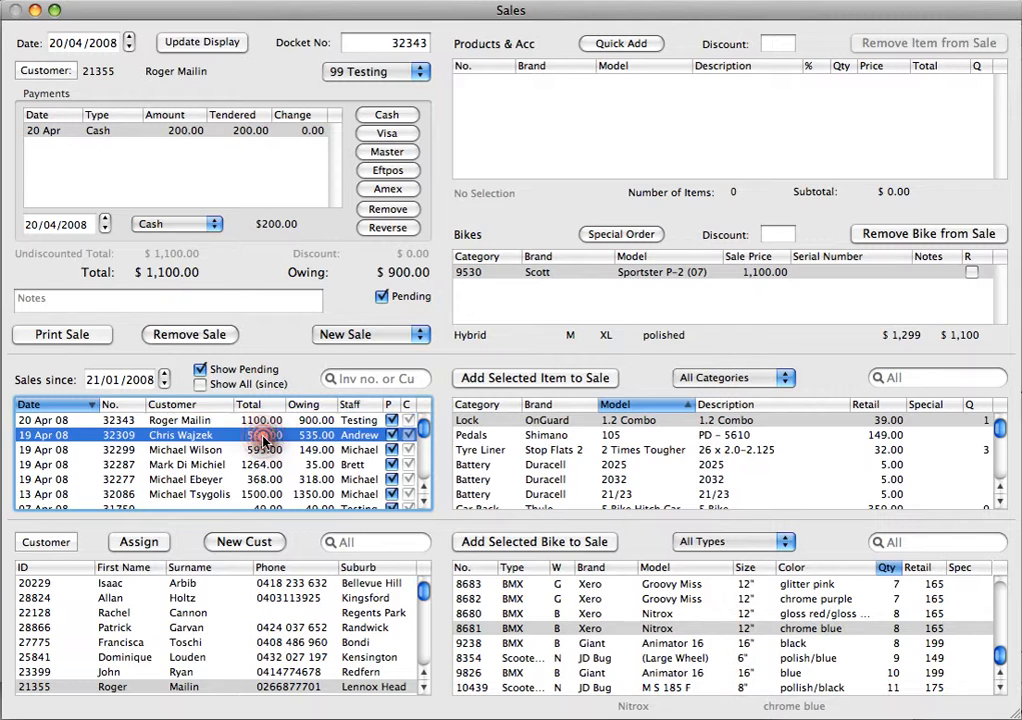
pyautogui.click(260, 420)
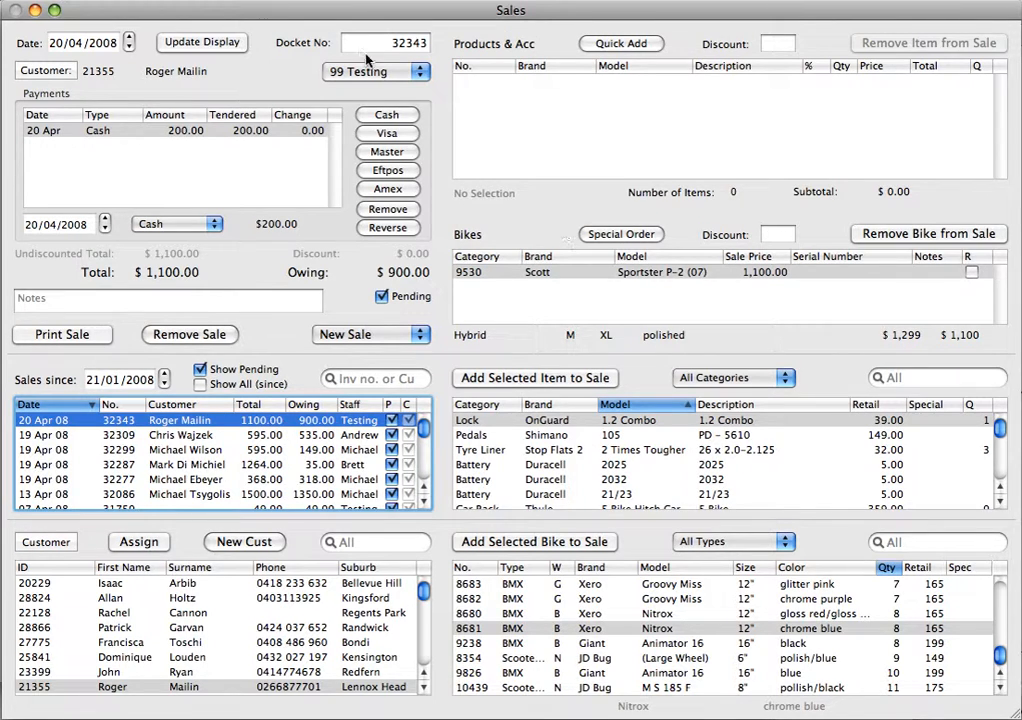
# - Filter the physical bikes to sold, unreceived ones and open the sale linked to the backordered Scott Sportster P-2 (07)
pyautogui.click(220, 2)
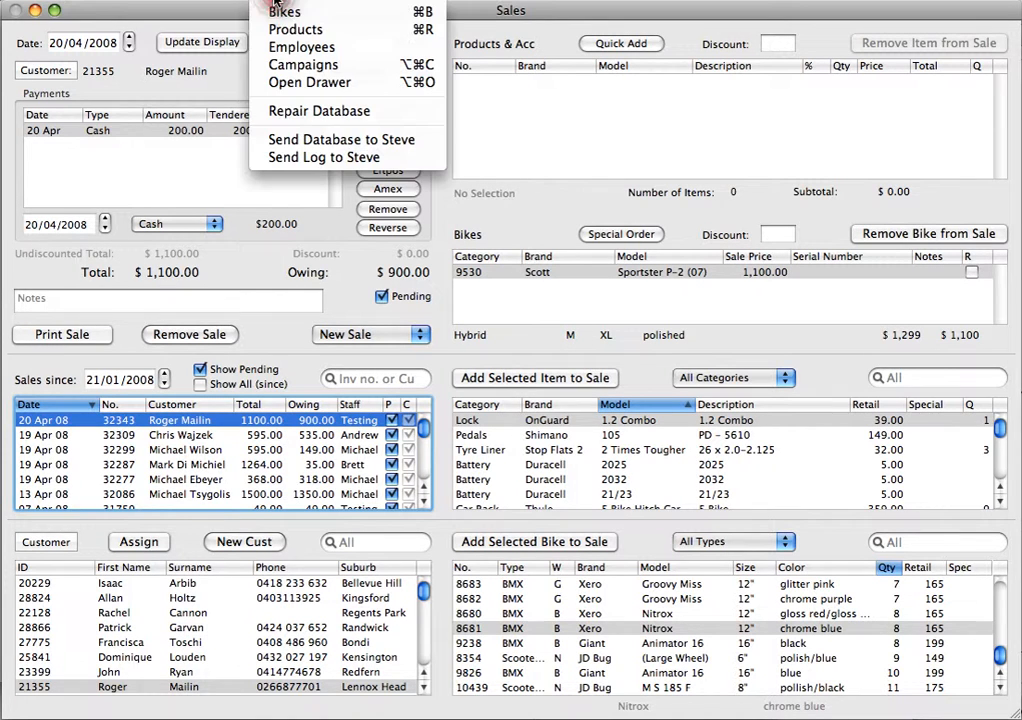
pyautogui.click(275, 8)
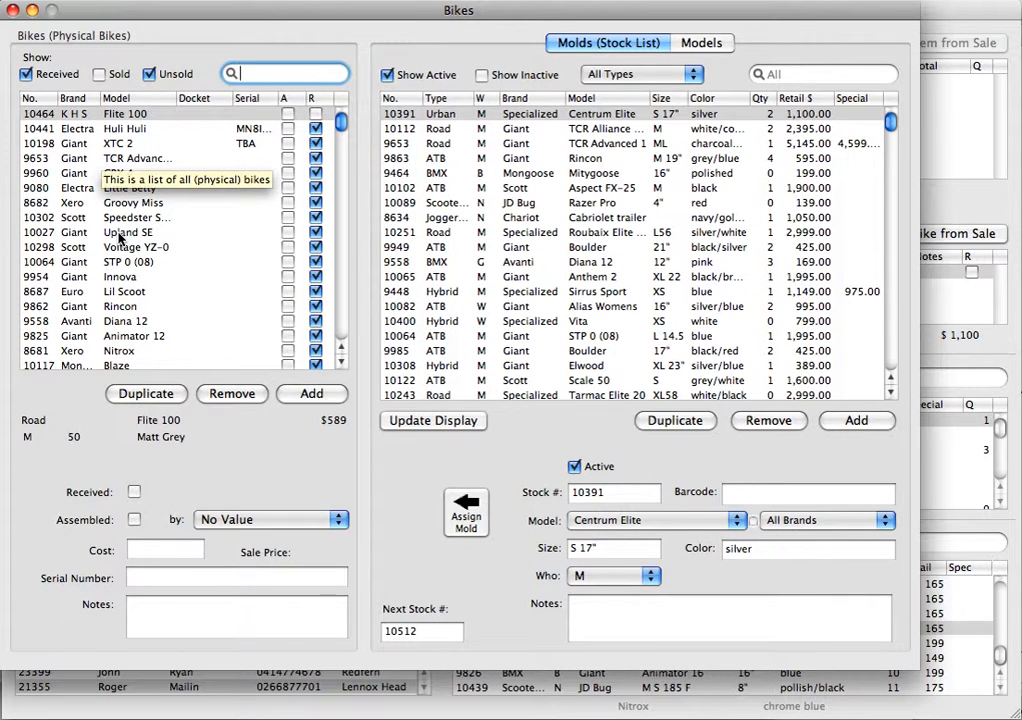
pyautogui.click(26, 74)
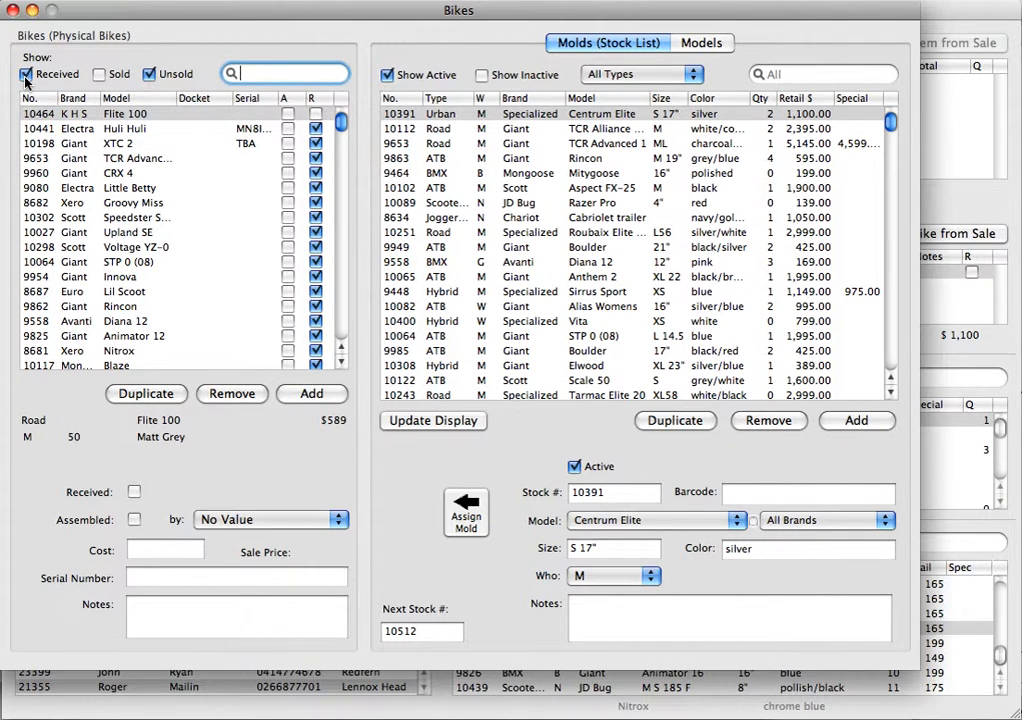
pyautogui.click(26, 74)
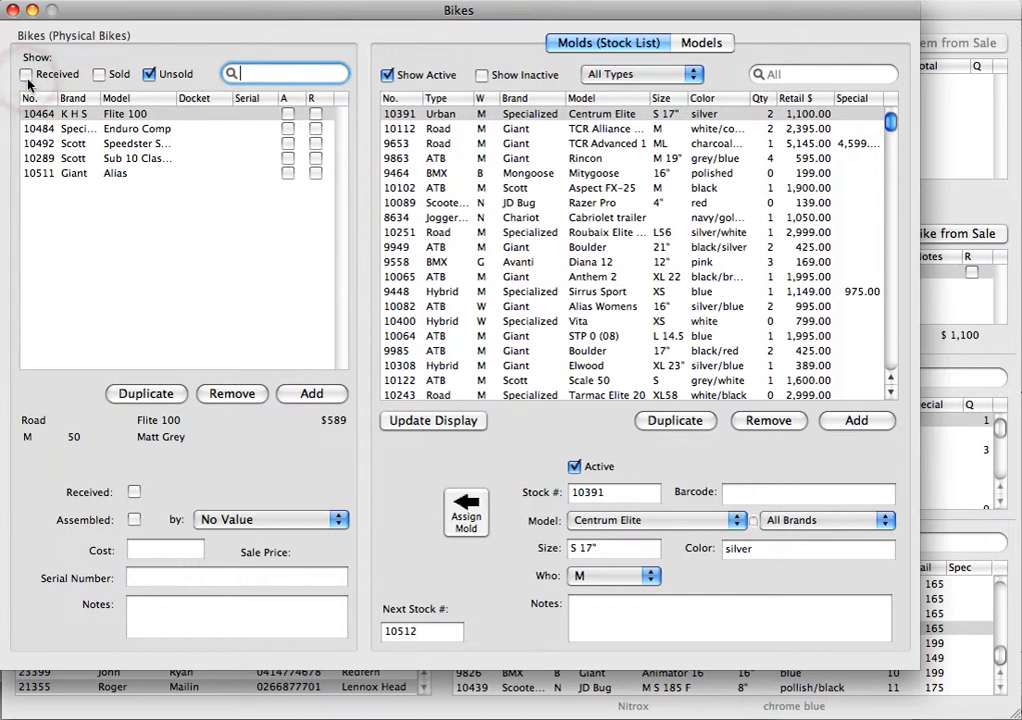
pyautogui.click(150, 75)
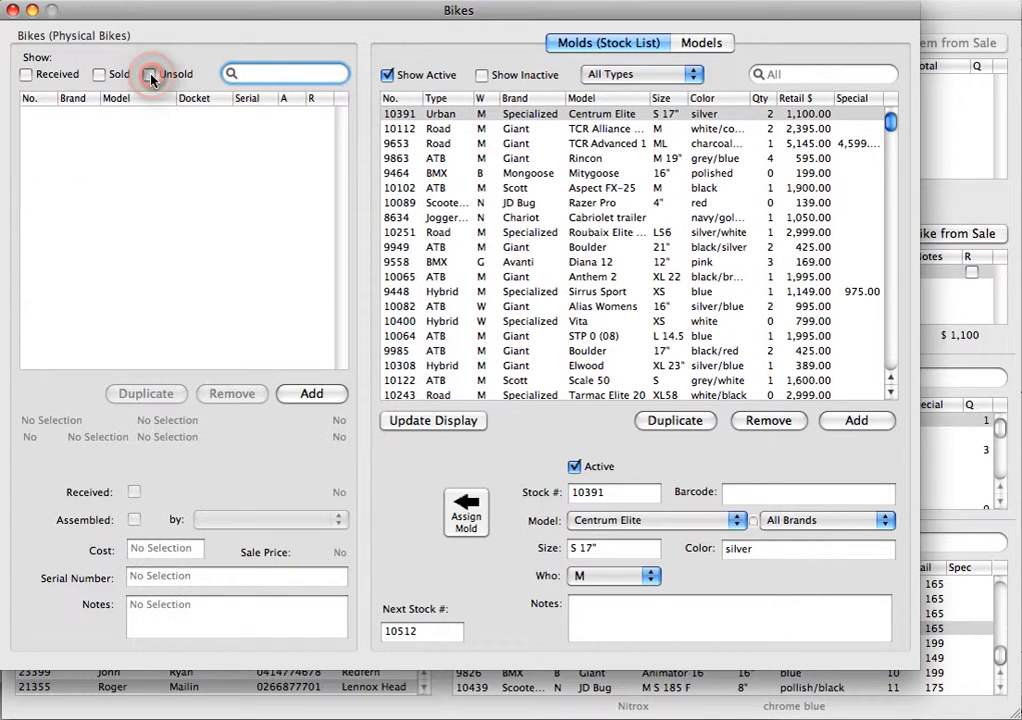
pyautogui.click(98, 75)
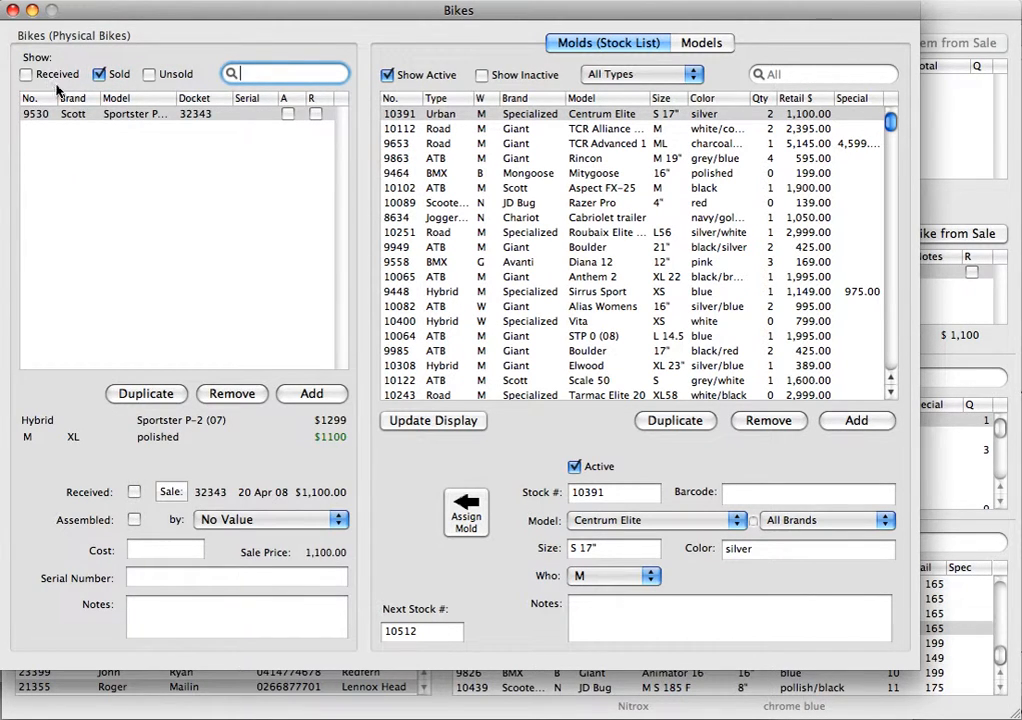
pyautogui.click(75, 116)
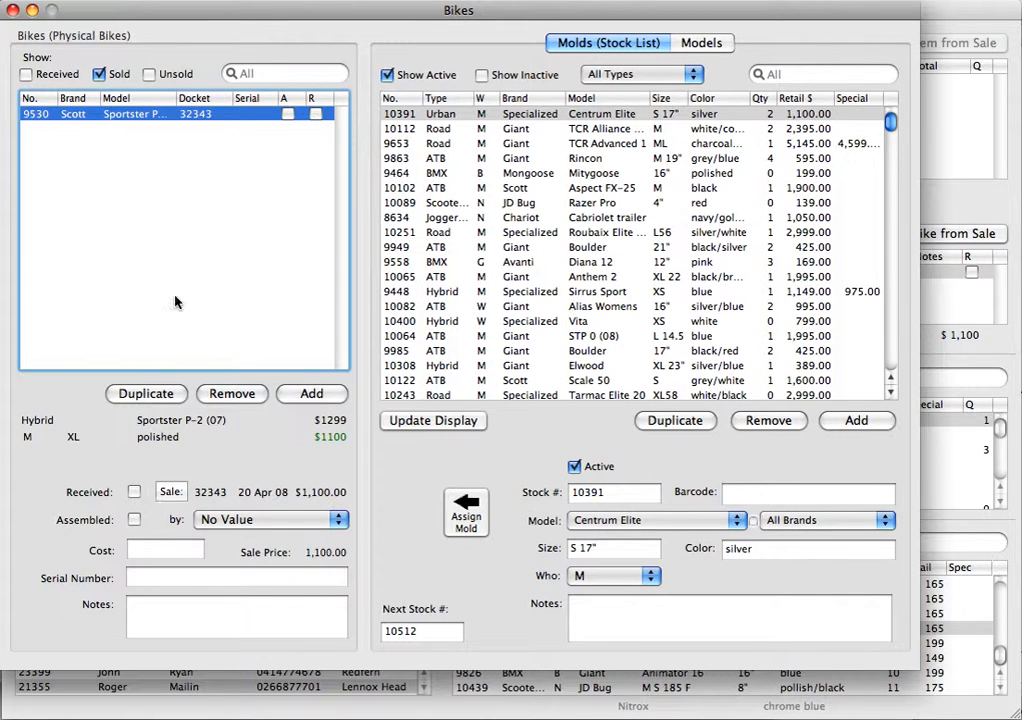
pyautogui.click(170, 494)
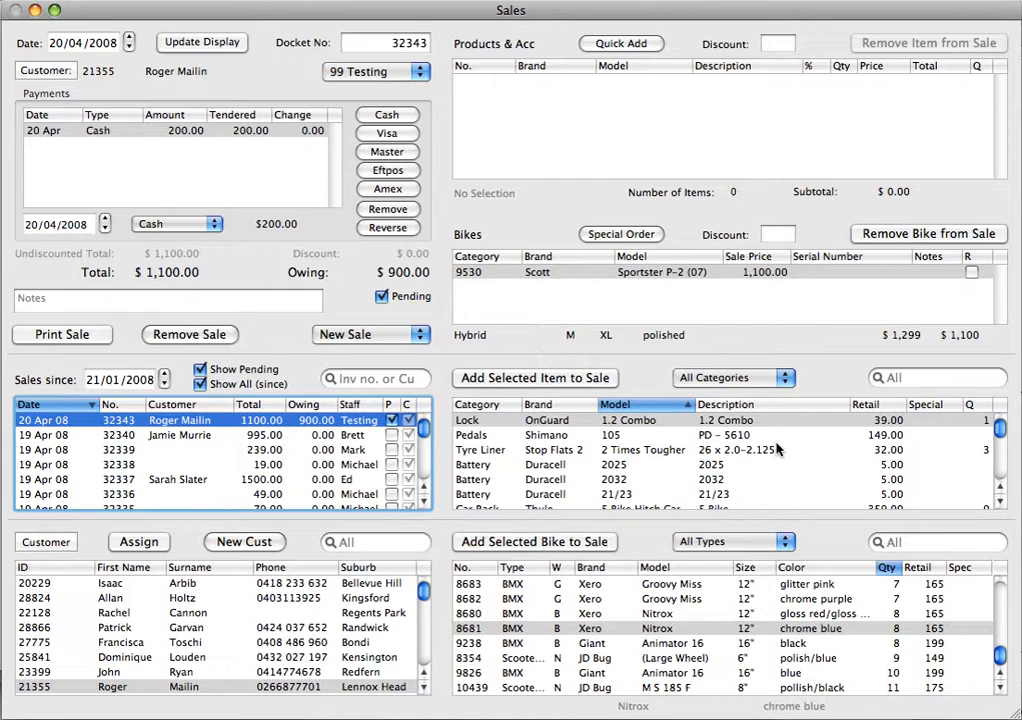
# - Start another new sale under 99 Testing and open a special bike order for it
pyautogui.click(362, 335)
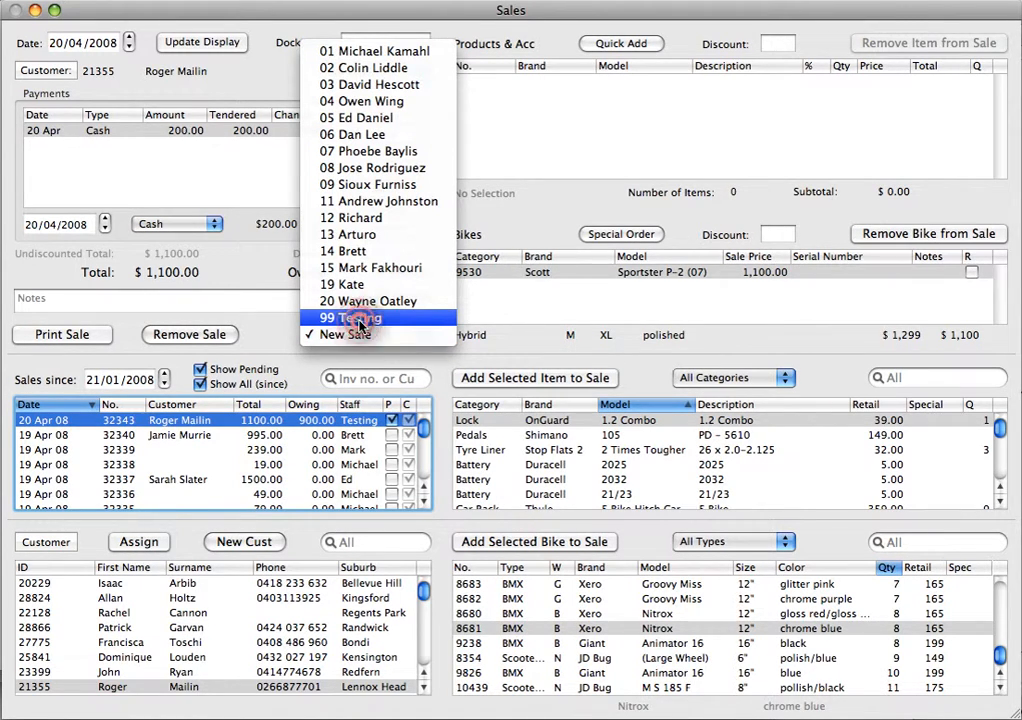
pyautogui.click(362, 318)
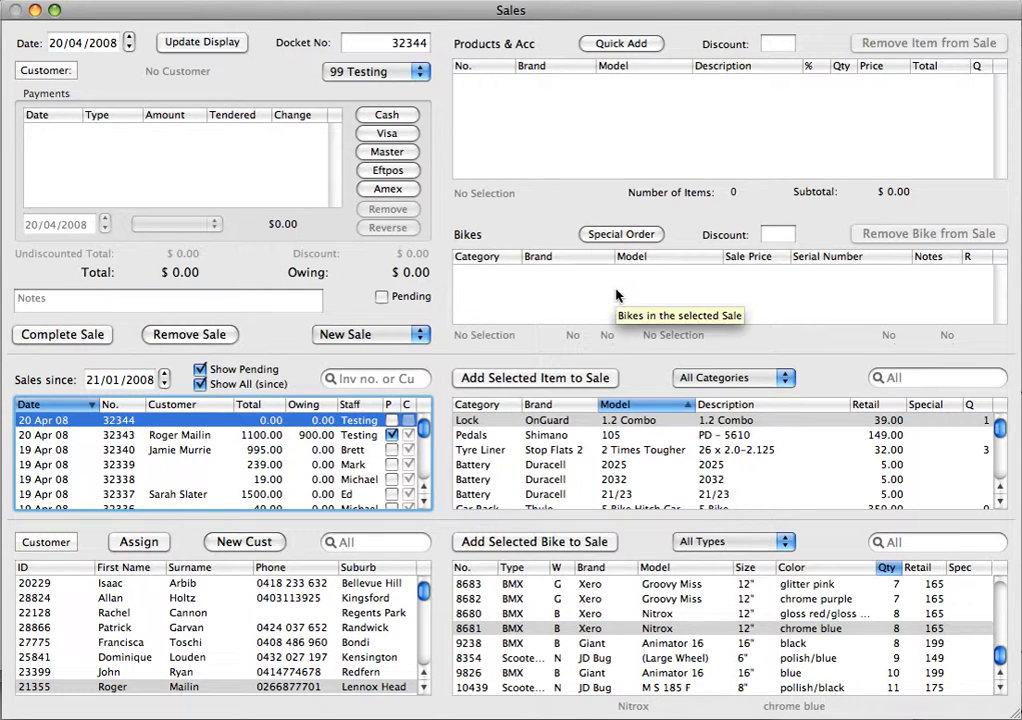
pyautogui.click(620, 236)
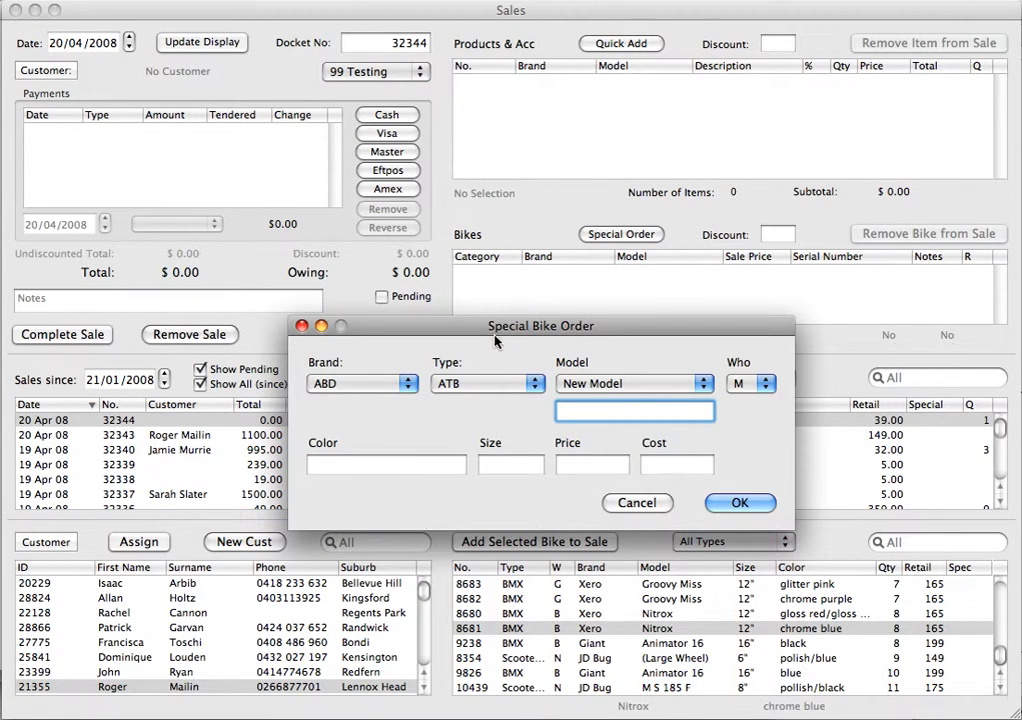
pyautogui.moveTo(425, 333); pyautogui.dragTo(378, 236)
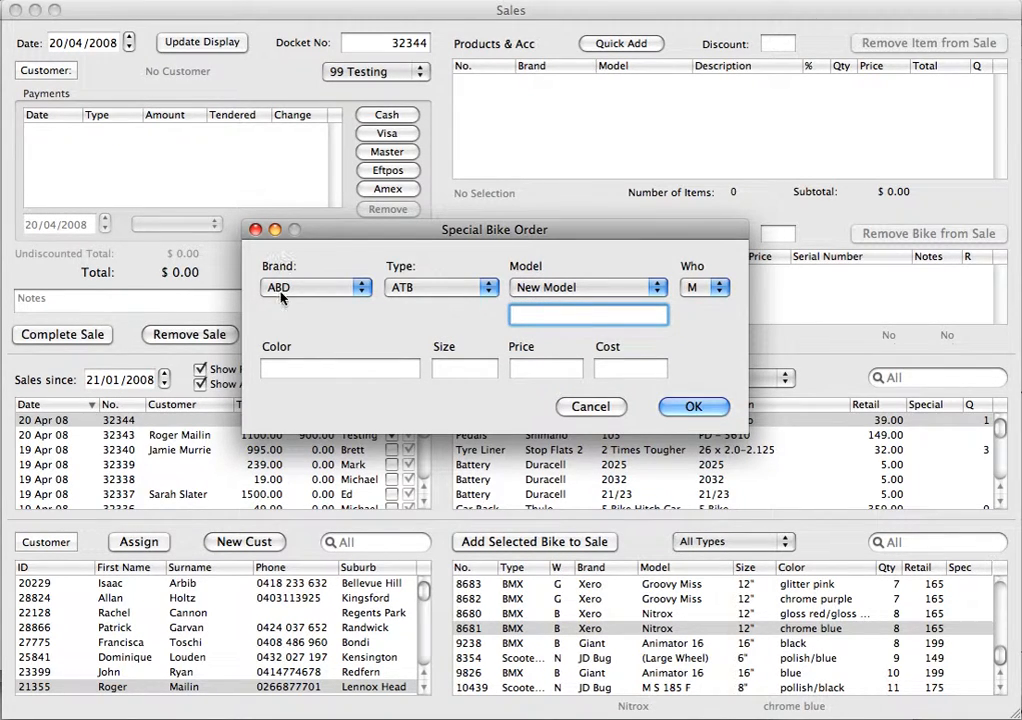
pyautogui.click(548, 288)
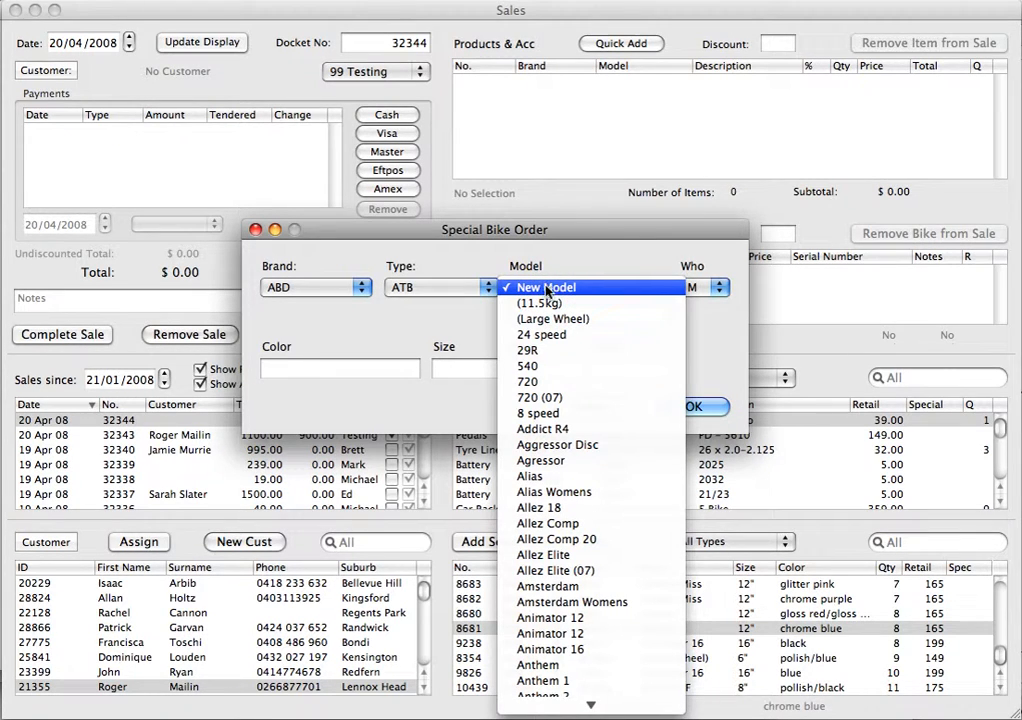
pyautogui.click(456, 303)
pyautogui.click(528, 315)
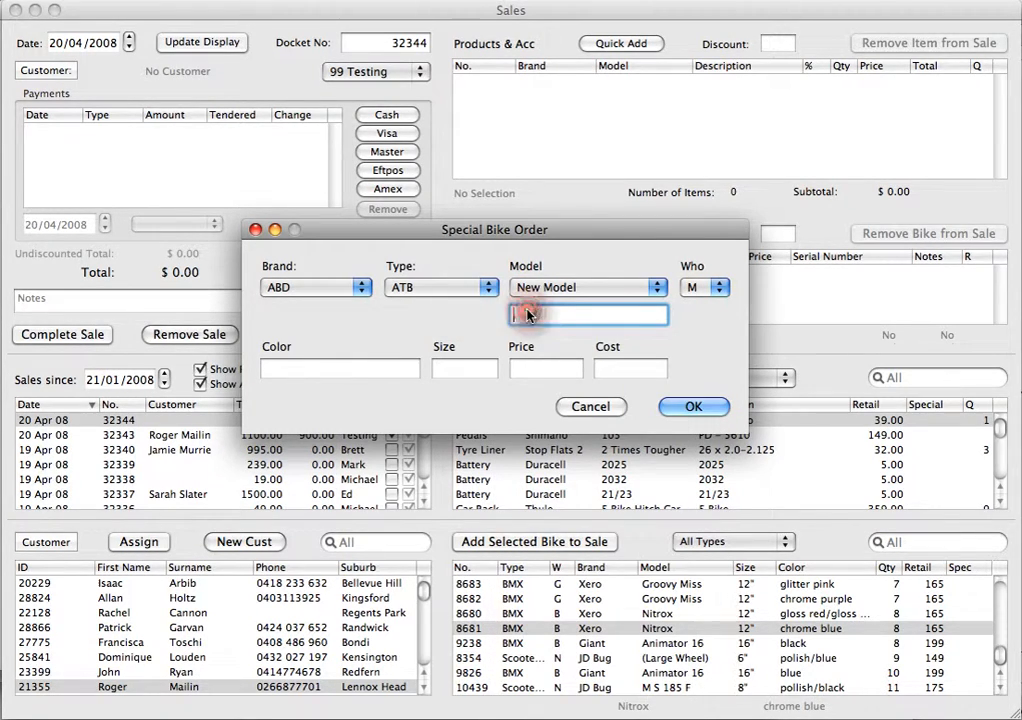
pyautogui.click(706, 288)
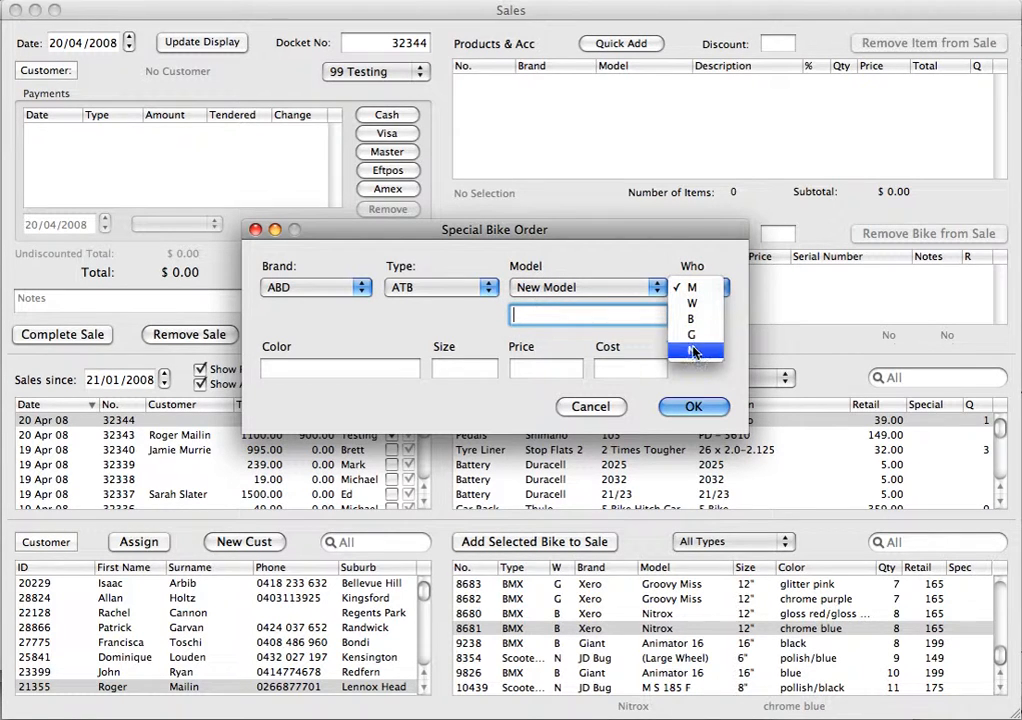
pyautogui.click(309, 345)
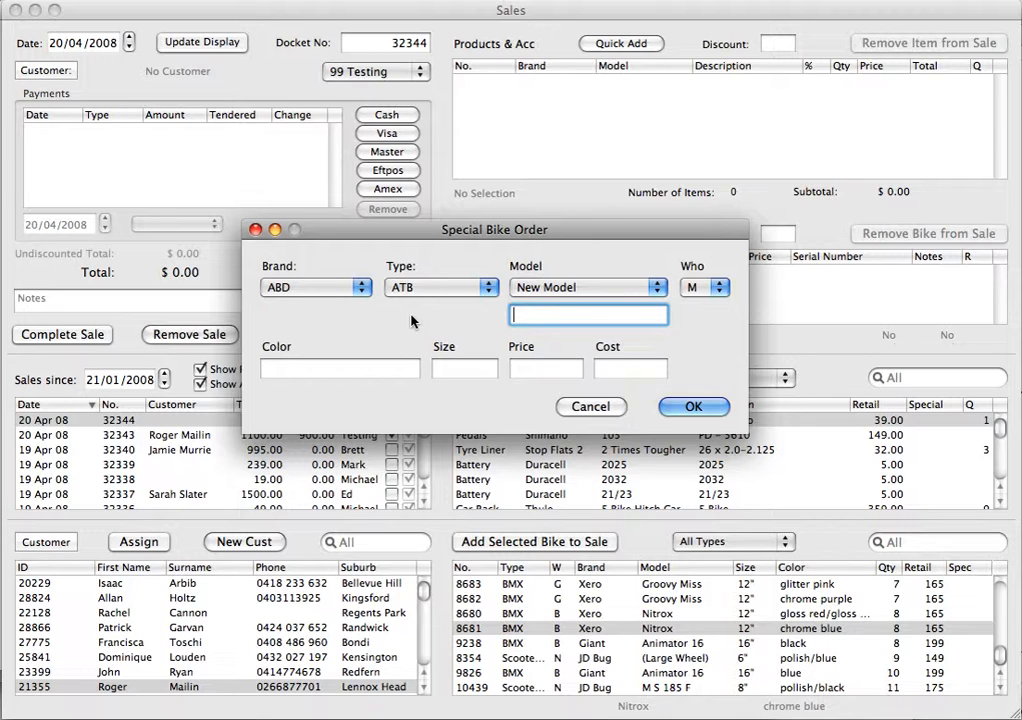
# - Choose the existing Black Thunder 24 model for the special bike order
pyautogui.click(552, 289)
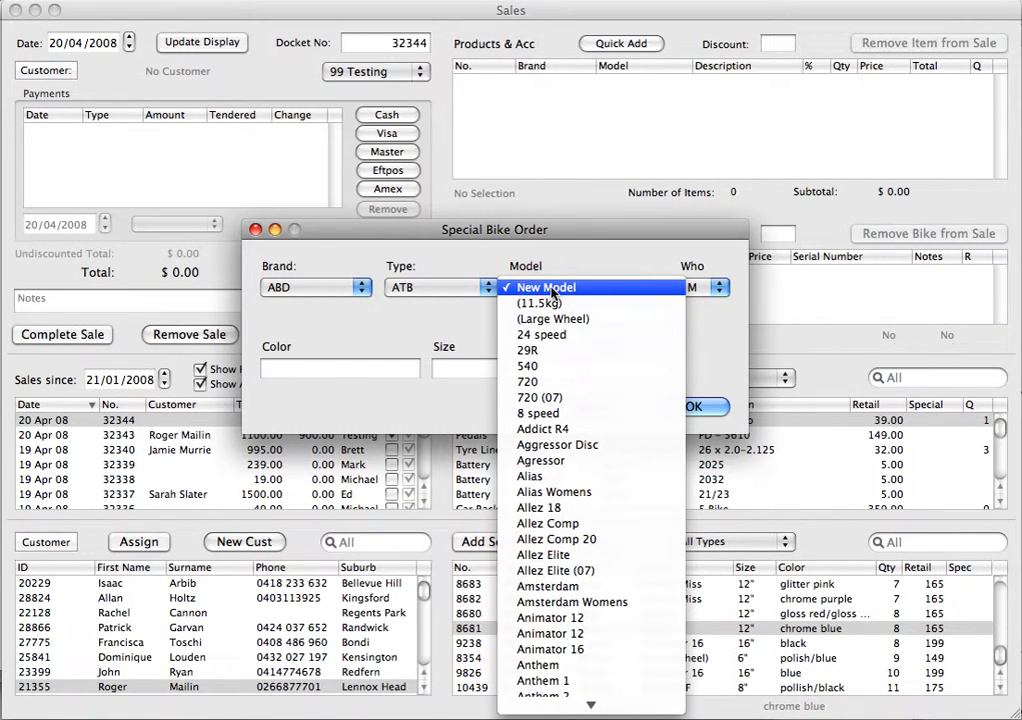
pyautogui.moveTo(553, 714)
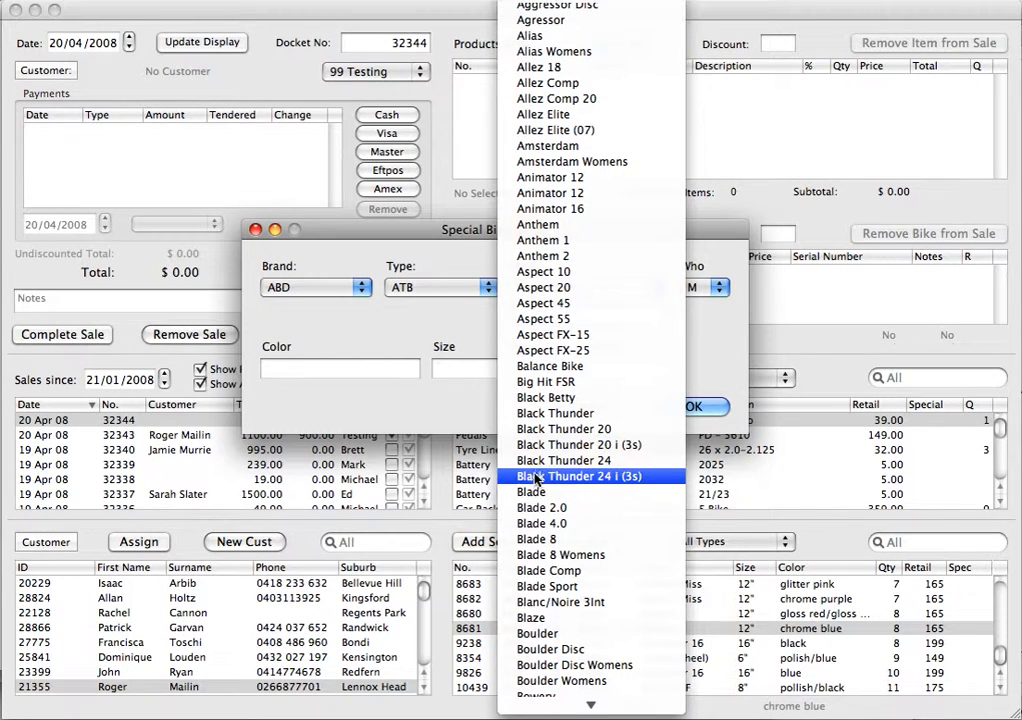
pyautogui.click(540, 461)
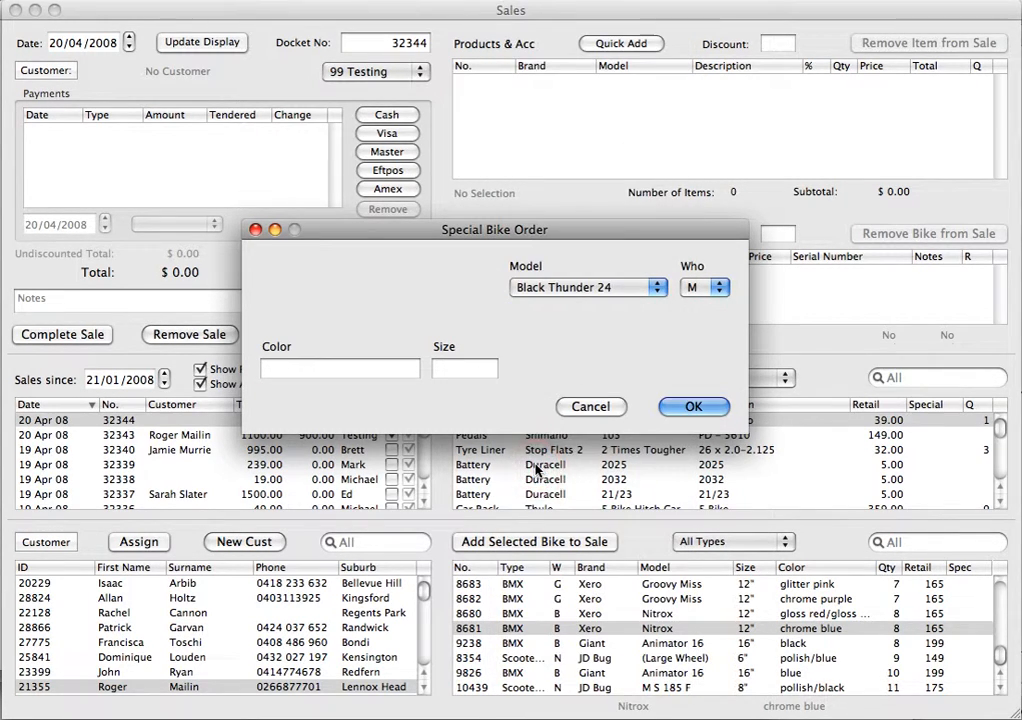
# - Set the special order's color to Gray, size to M and Who to M, and confirm backordering the bike
pyautogui.click(297, 370)
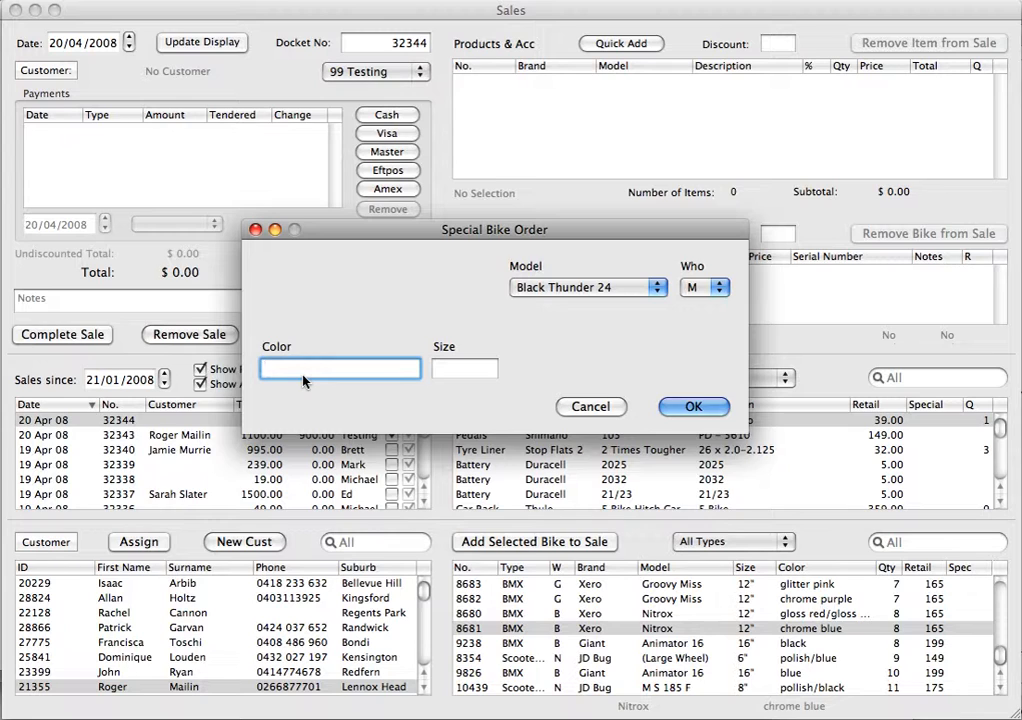
pyautogui.write('Gray')
pyautogui.press('Tab')
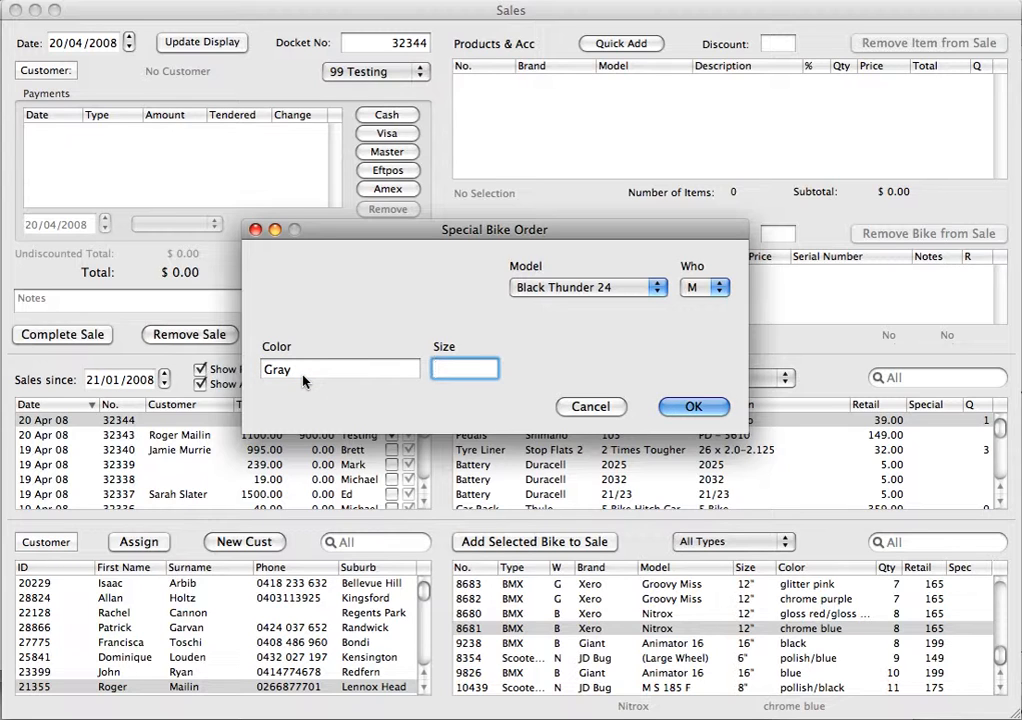
pyautogui.write('M')
pyautogui.click(705, 289)
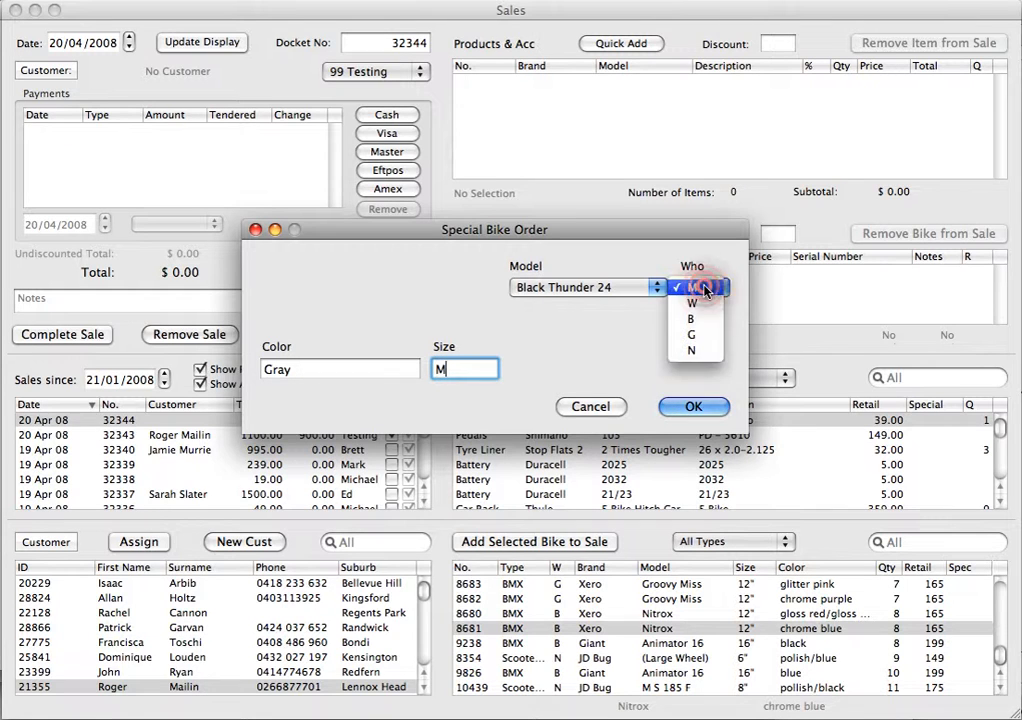
pyautogui.click(705, 289)
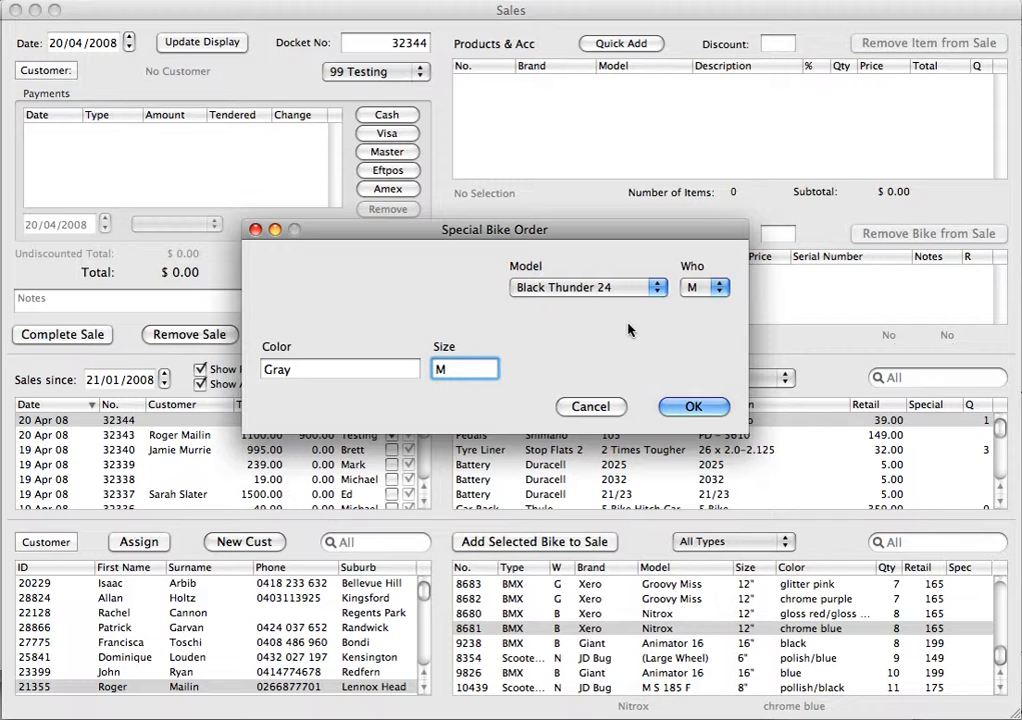
pyautogui.click(688, 411)
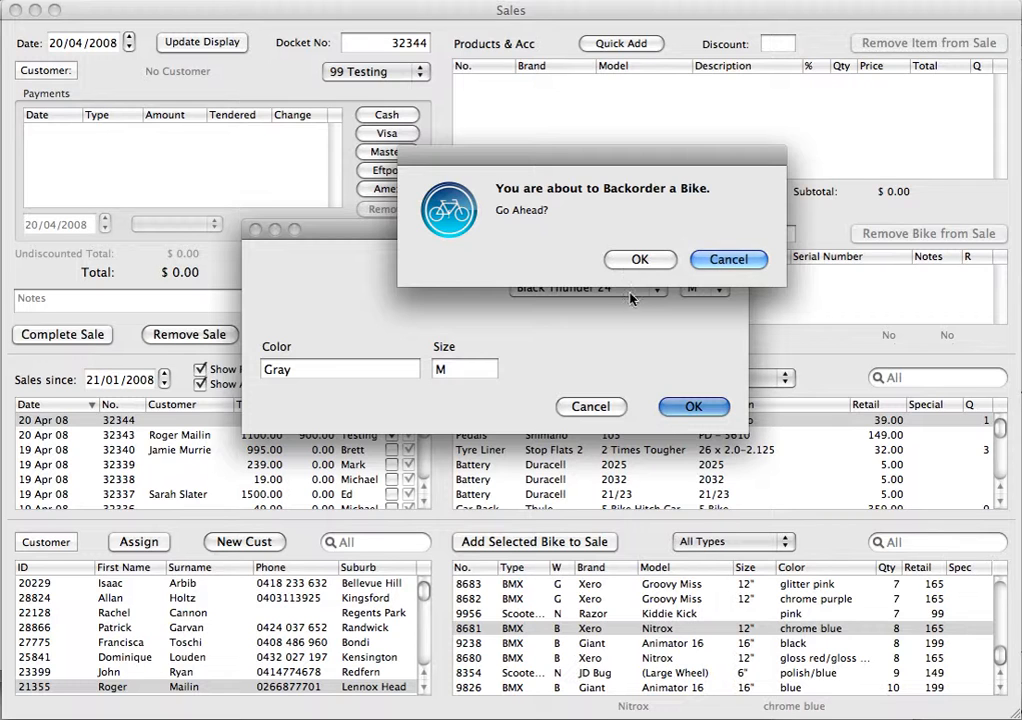
pyautogui.click(638, 260)
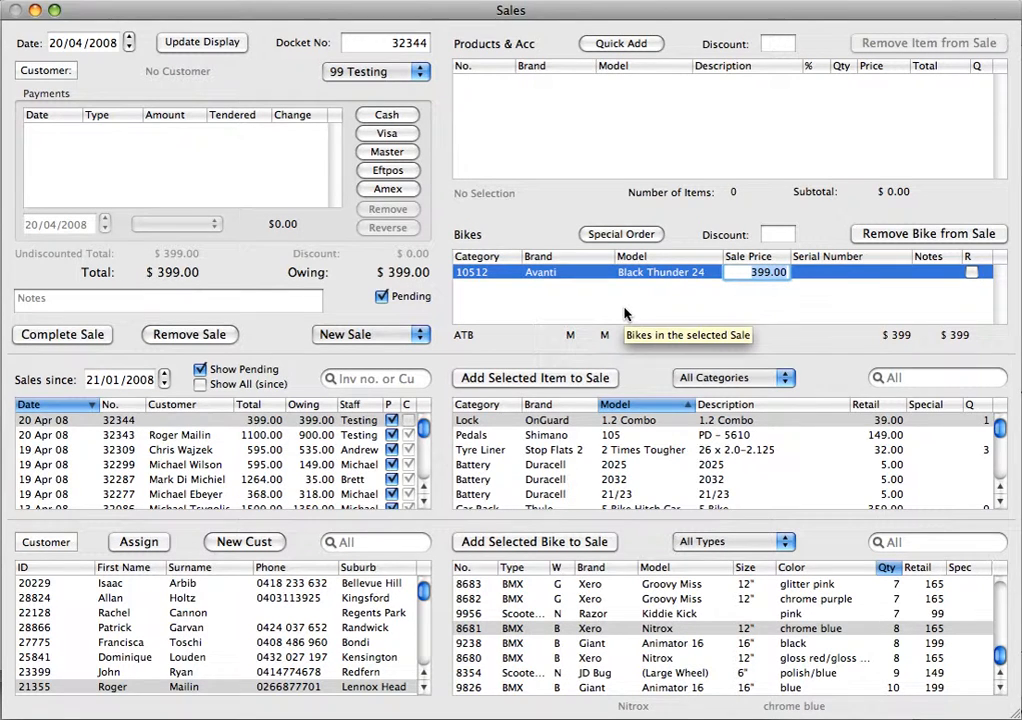
# - Hide the other pending sales and assign the third customer visible further down the customer list to this sale
pyautogui.click(200, 369)
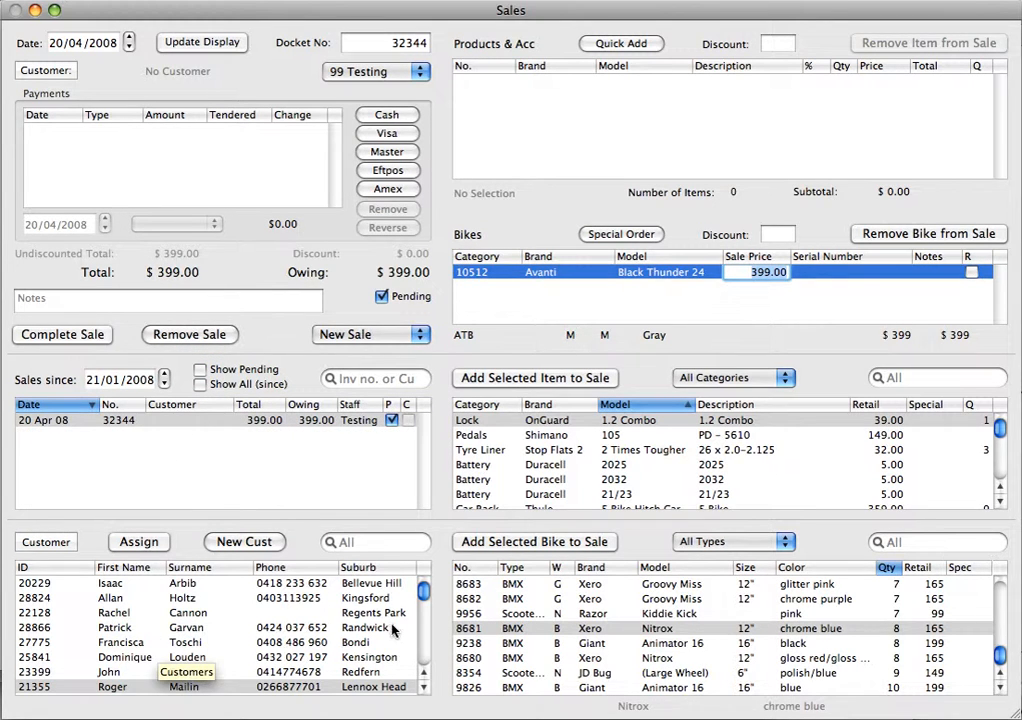
pyautogui.click(424, 605)
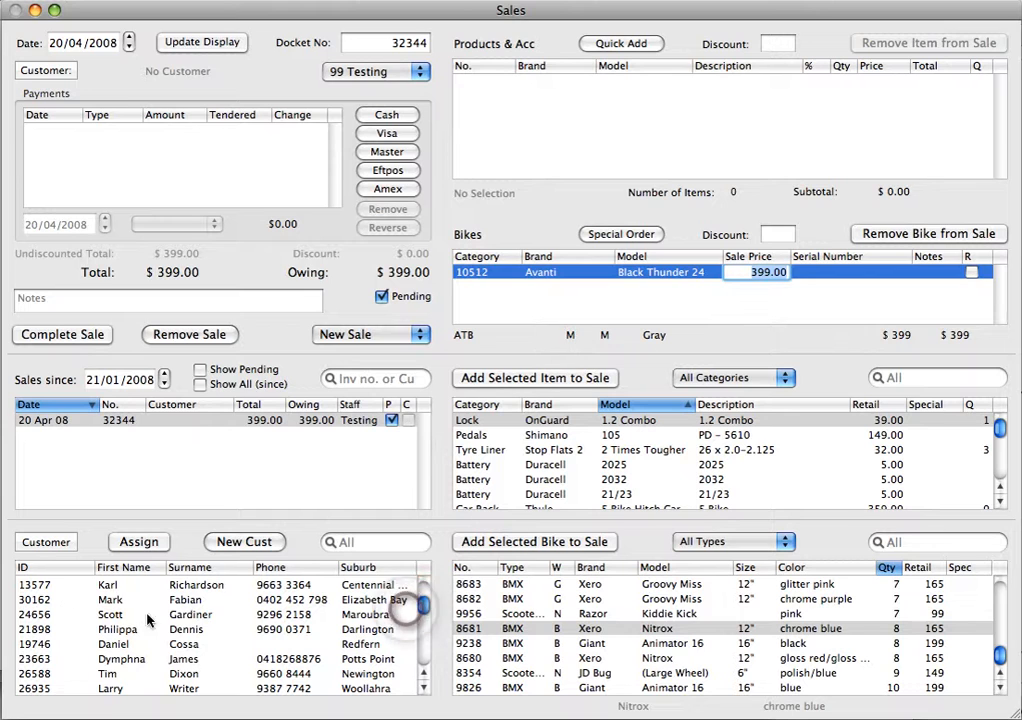
pyautogui.doubleClick(141, 618)
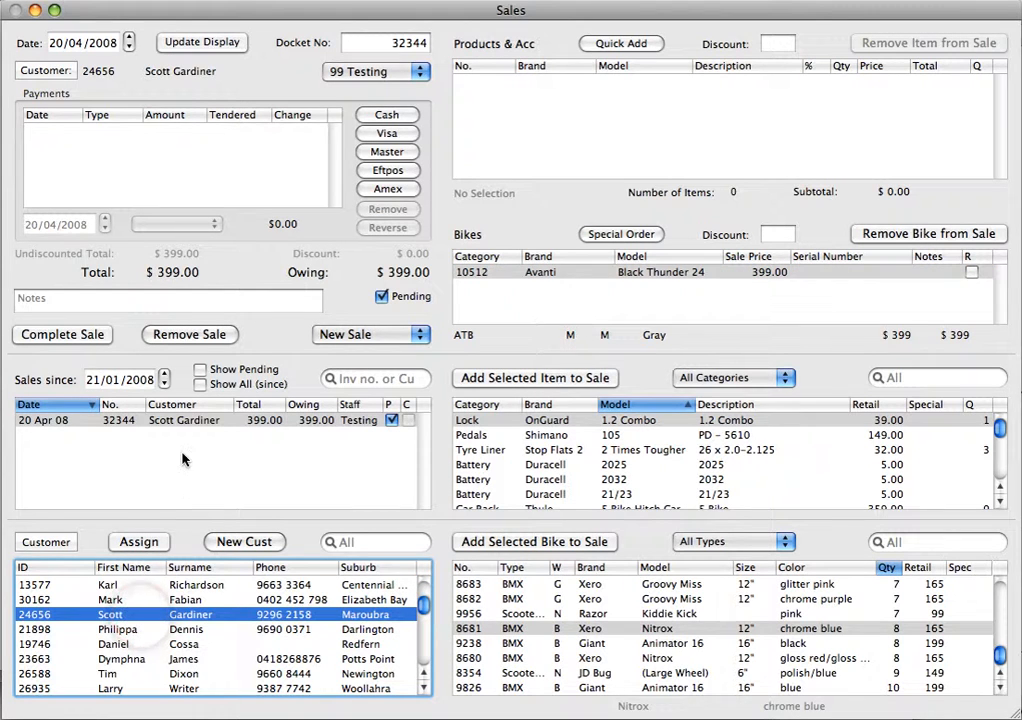
# - Record a $100 cash payment as the deposit and complete the sale
pyautogui.click(387, 115)
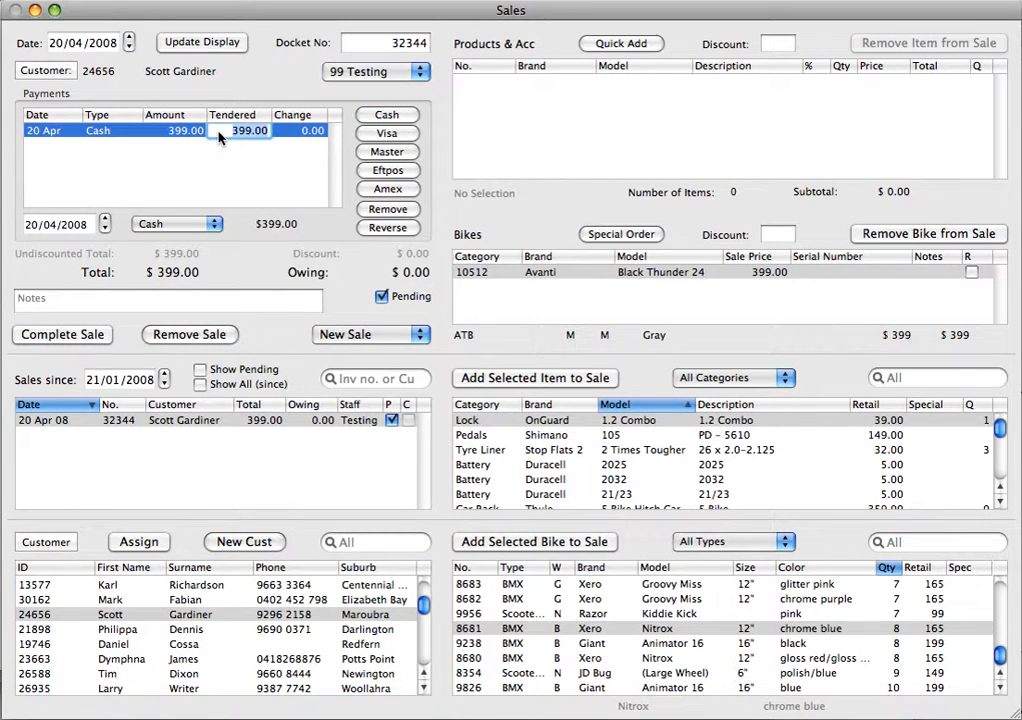
pyautogui.write('1')
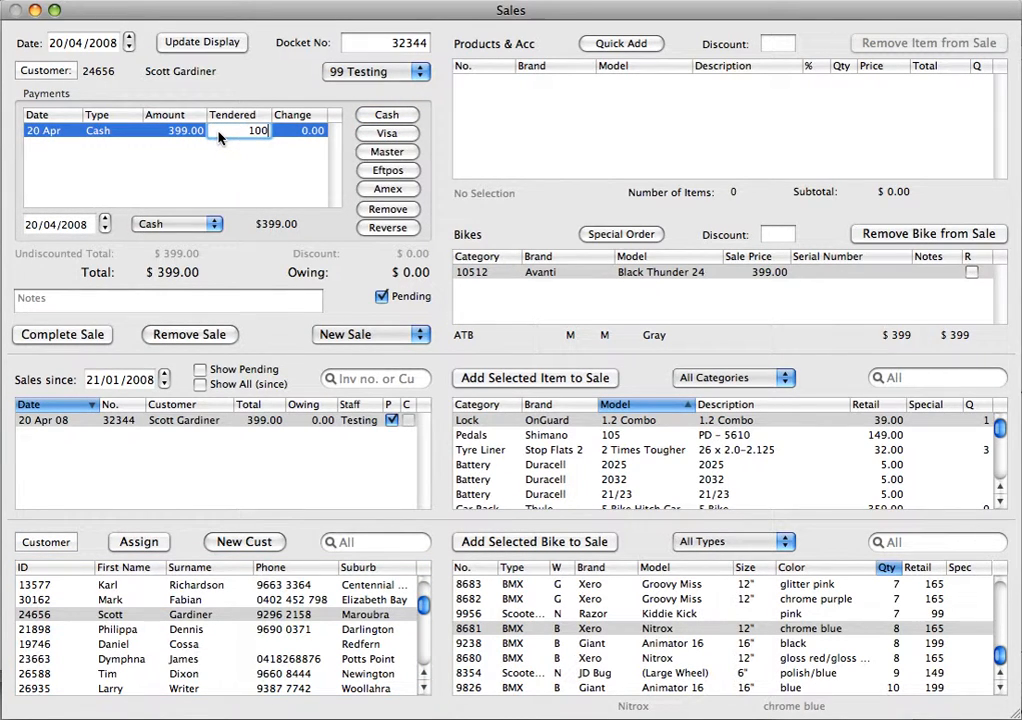
pyautogui.click(68, 338)
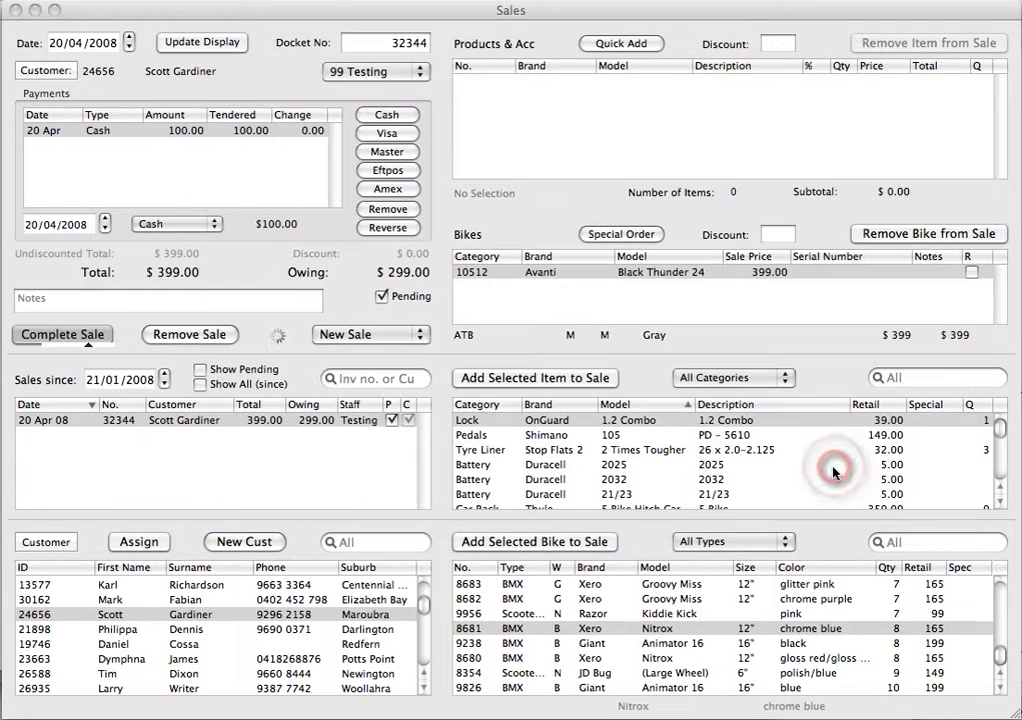
pyautogui.click(833, 470)
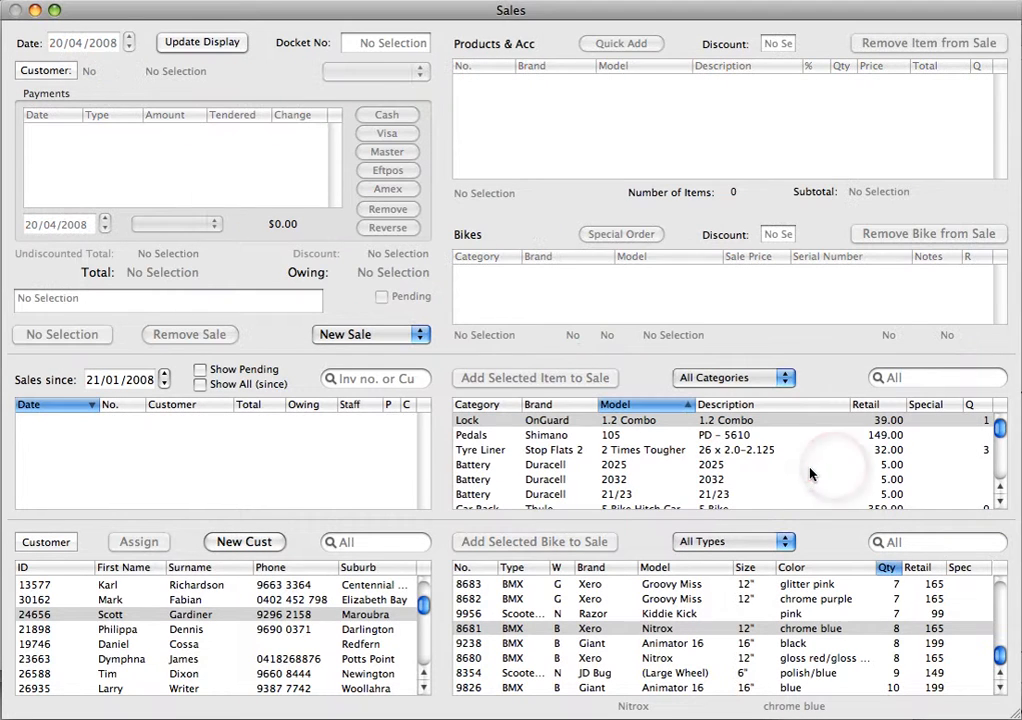
# - Show the pending sales and select the newly completed sale for the Black Thunder 24
pyautogui.click(200, 370)
pyautogui.click(205, 420)
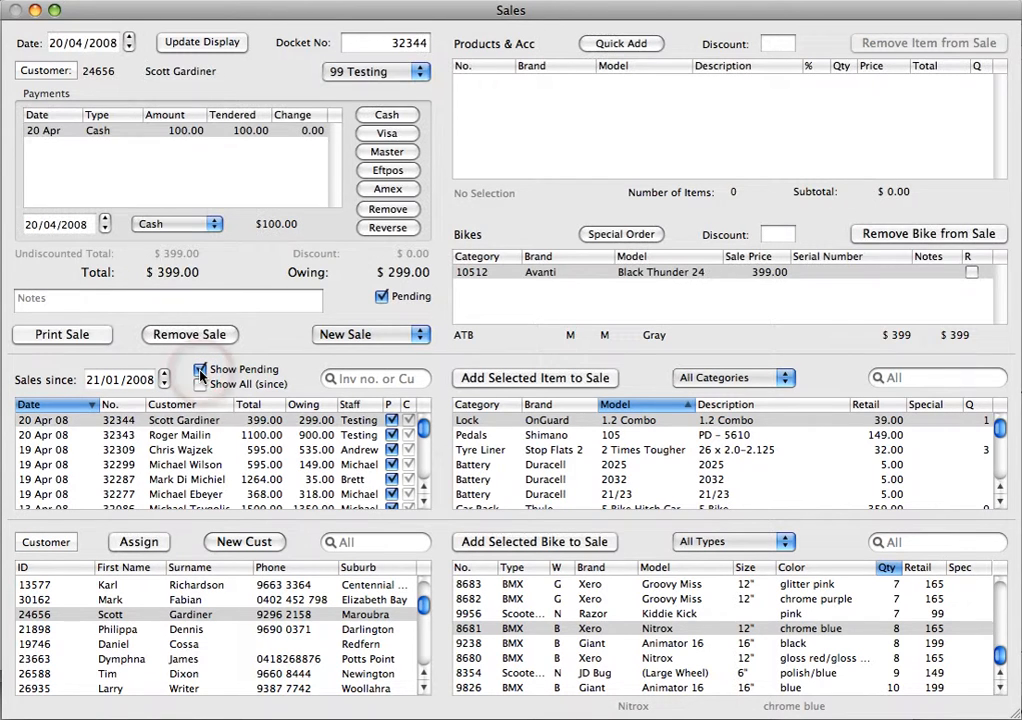
pyautogui.click(207, 421)
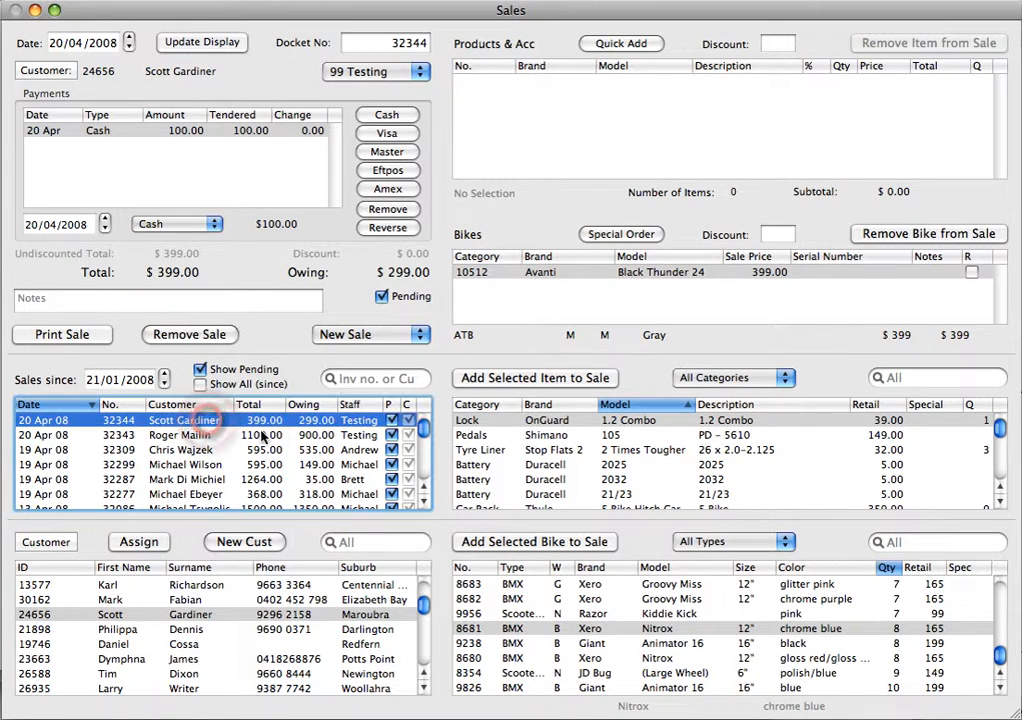